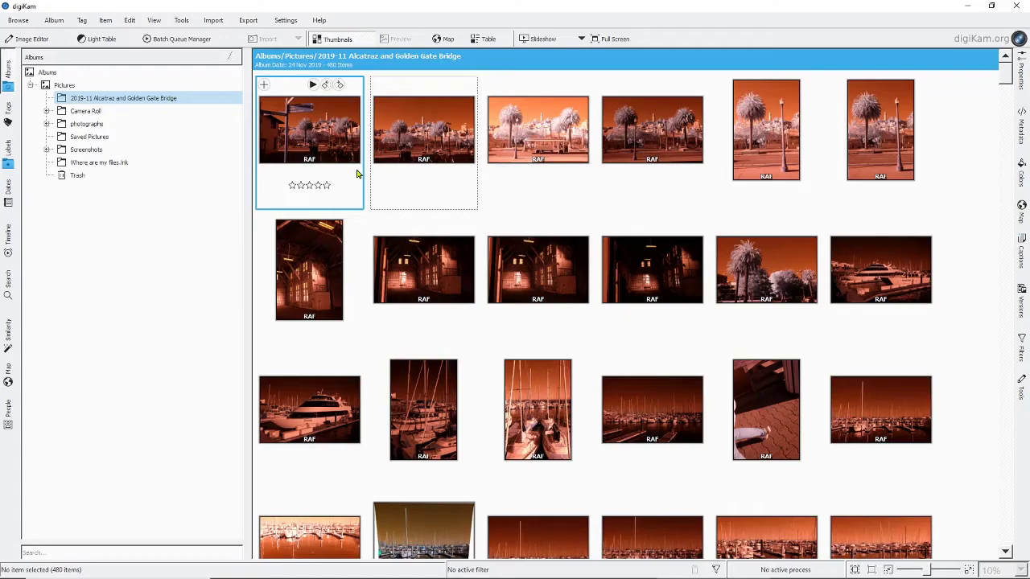
Open the first RAF photo, compare Camera white balance, and import it with Automatic white balance.
double_click(322, 143)
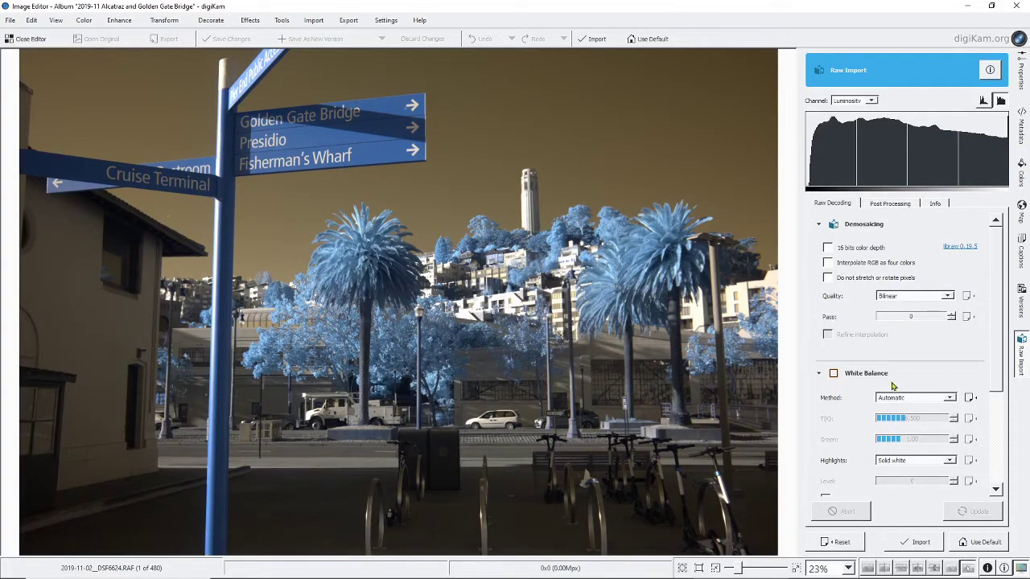
left_click(970, 398)
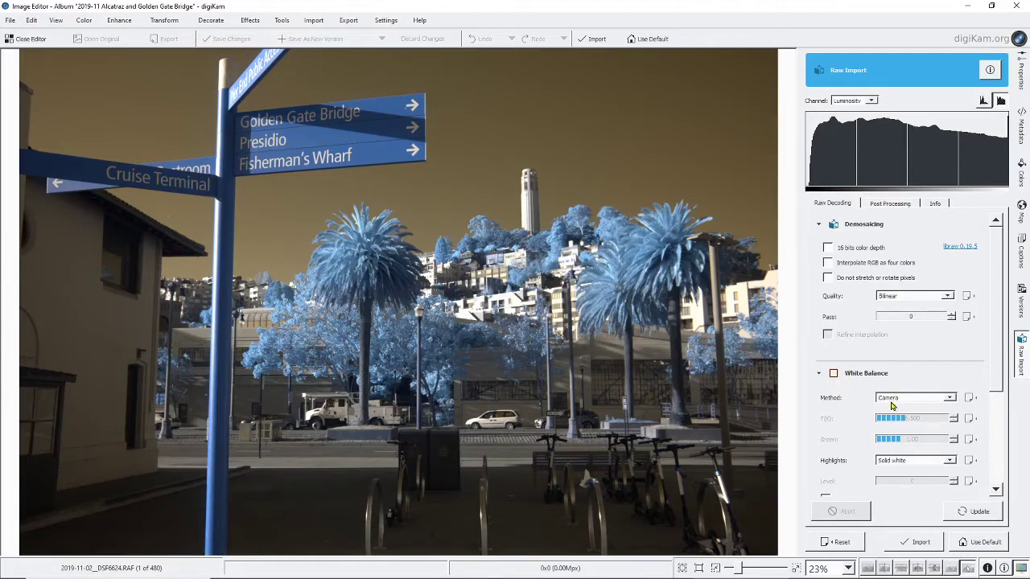
left_click(963, 513)
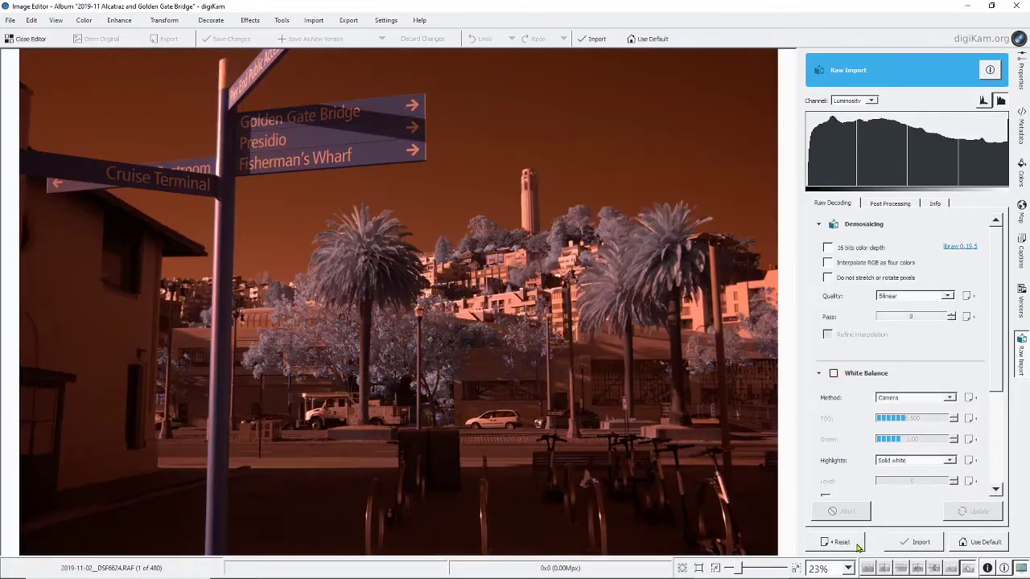
left_click(950, 398)
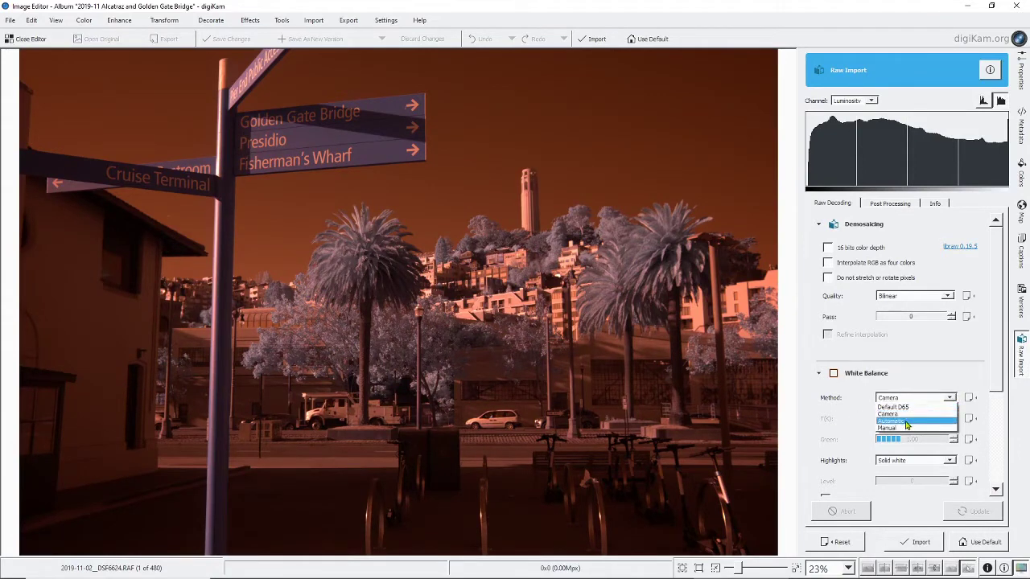
left_click(907, 424)
left_click(960, 511)
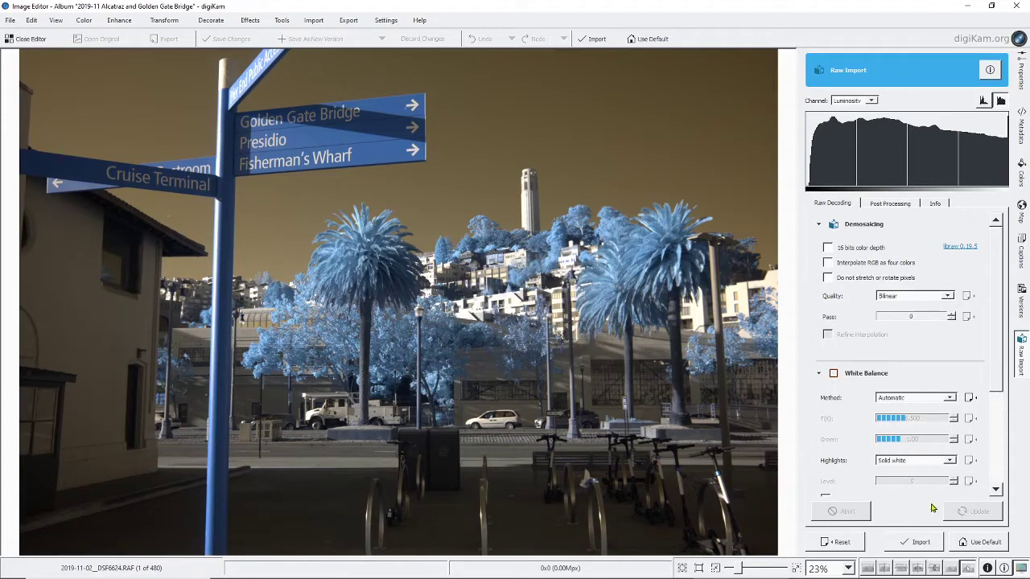
left_click(913, 544)
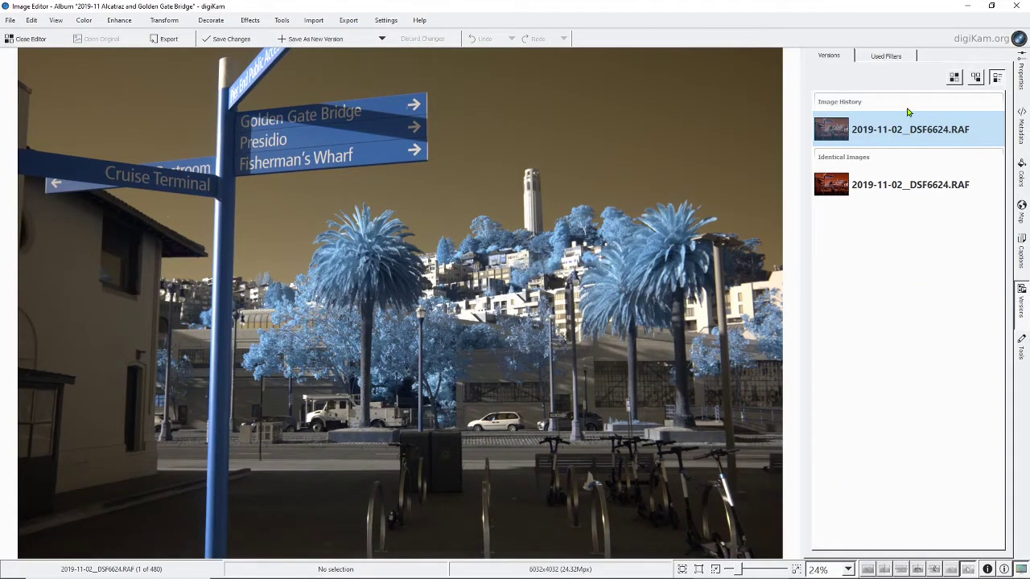
Switch the right sidebar from Properties to the Tools list with Channel Mixer, Invert and White Balance.
left_click(1022, 80)
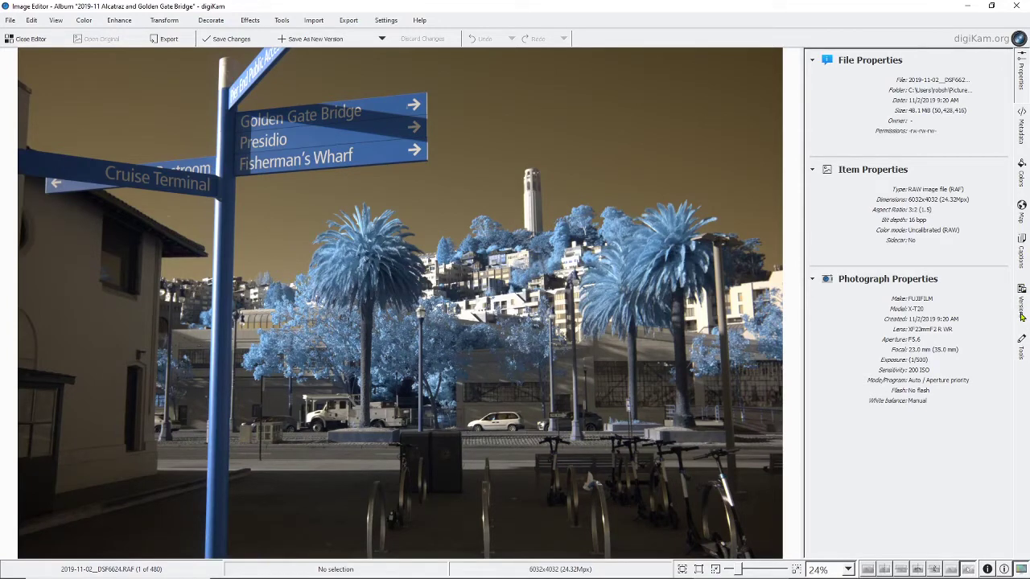
left_click(1021, 348)
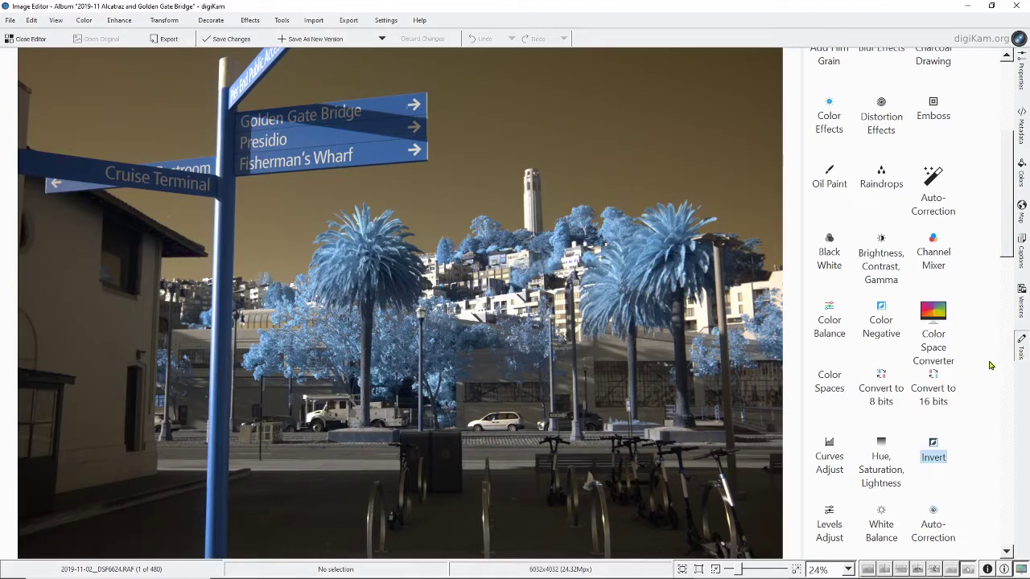
In Channel Mixer, set the Blue output channel to 100% red and compare before/after.
left_click(934, 240)
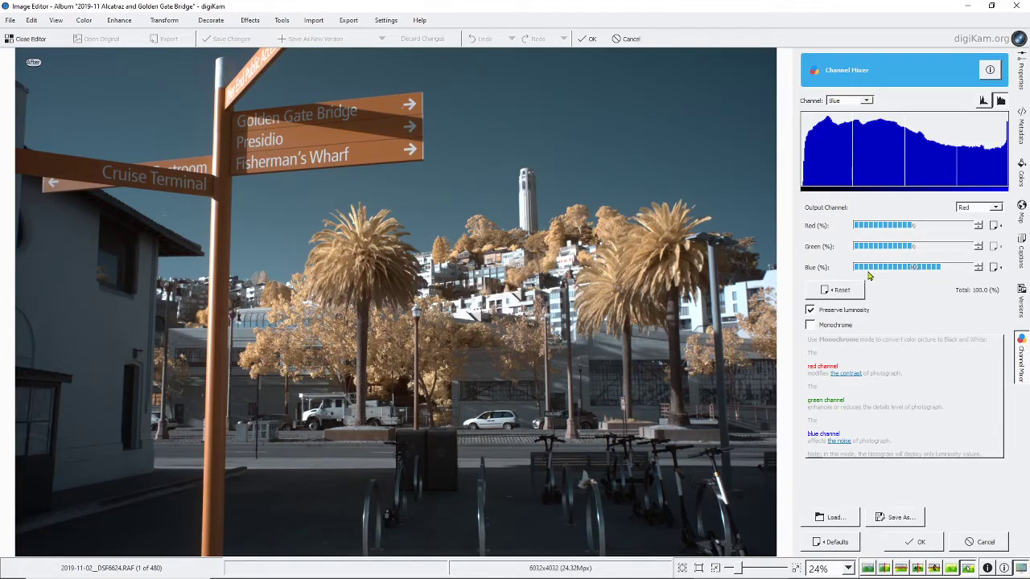
left_click(997, 209)
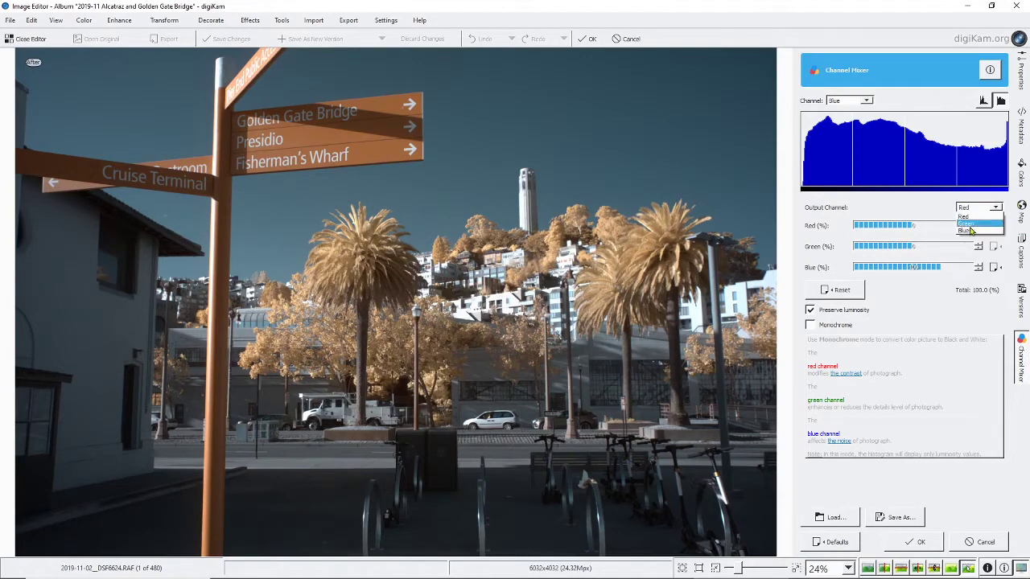
left_click(971, 233)
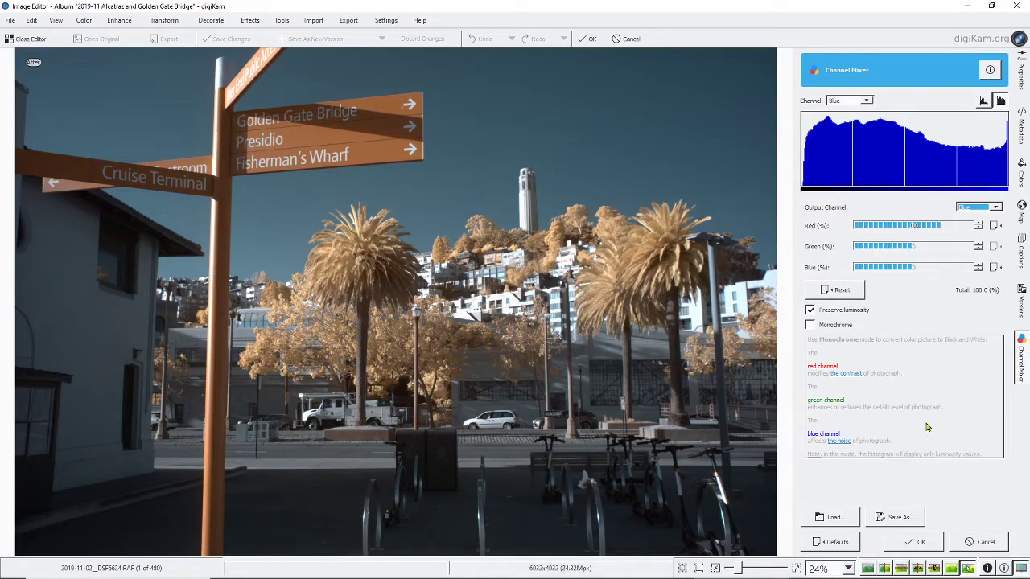
left_click(399, 293)
left_click(747, 298)
Pick RB Channel Swap.txt in the mixer's Save As dialog, then cancel without saving.
left_click(893, 518)
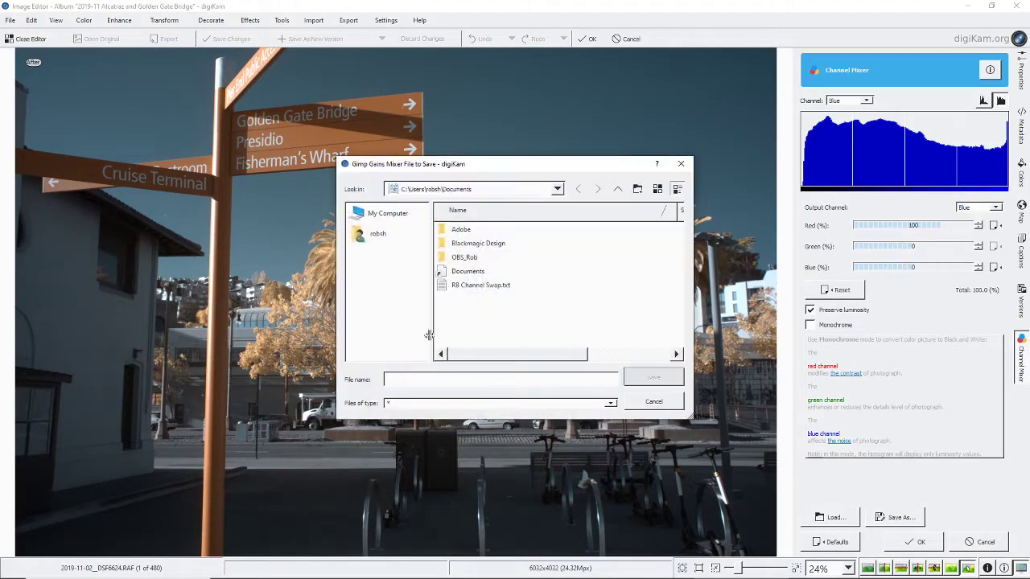
left_click(481, 286)
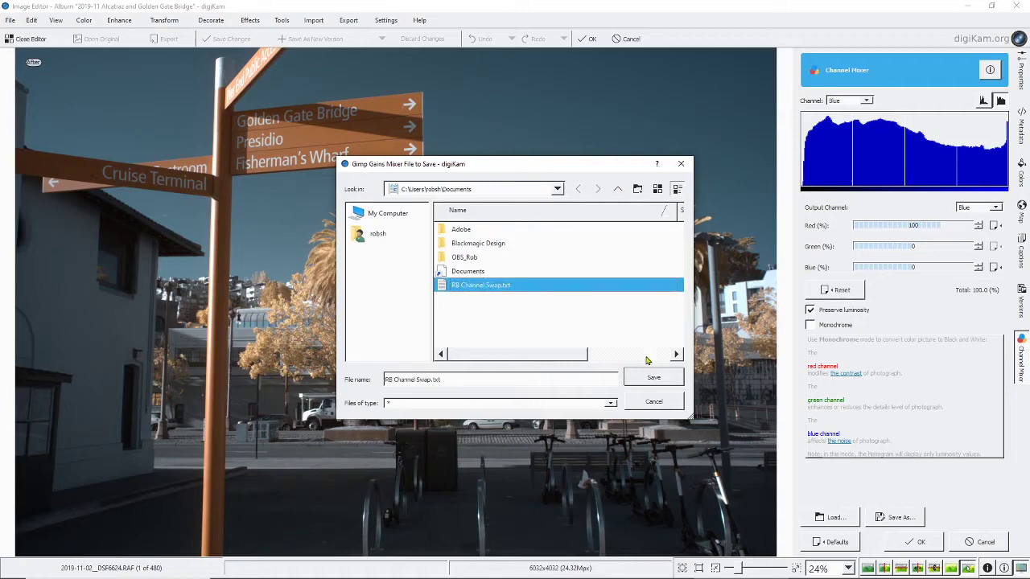
left_click(655, 402)
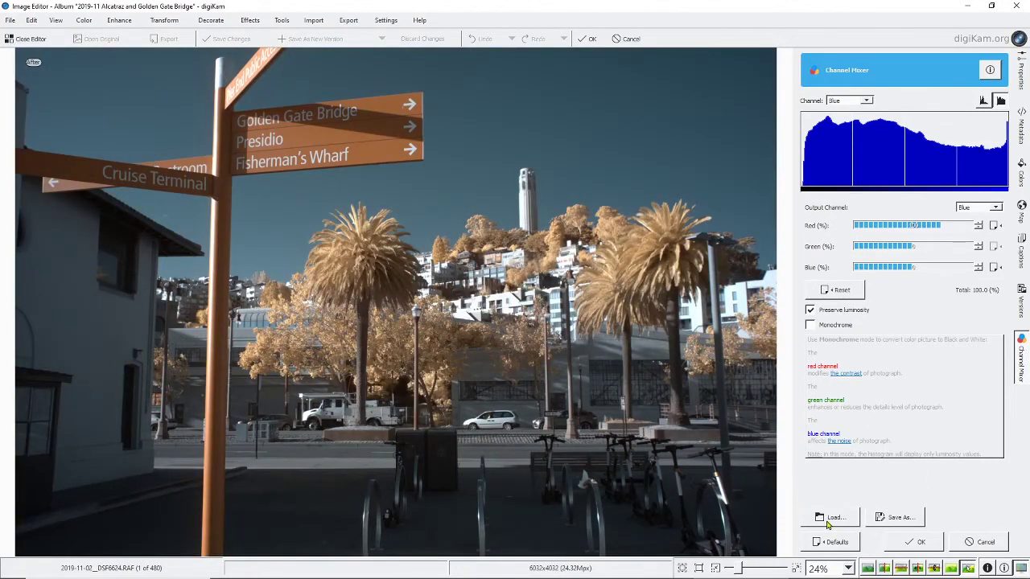
Apply the red/blue swap, then open and cancel White Balance without changing anything.
left_click(915, 542)
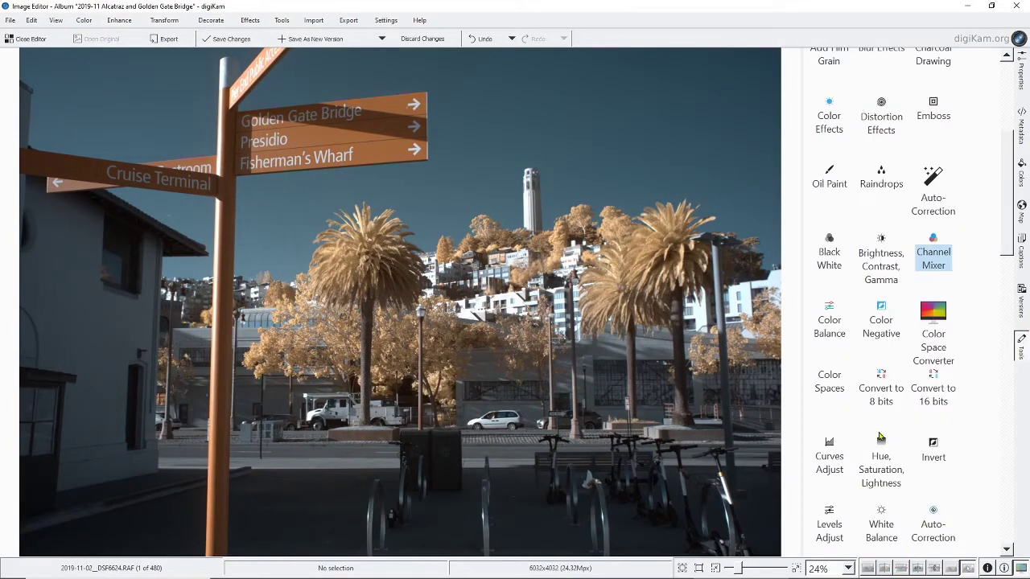
left_click(882, 515)
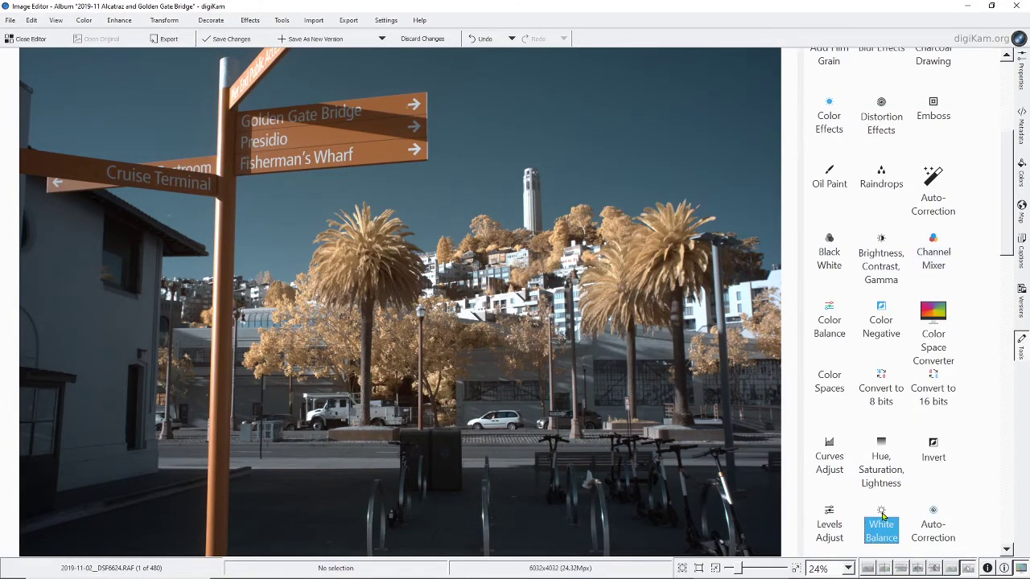
left_click(889, 517)
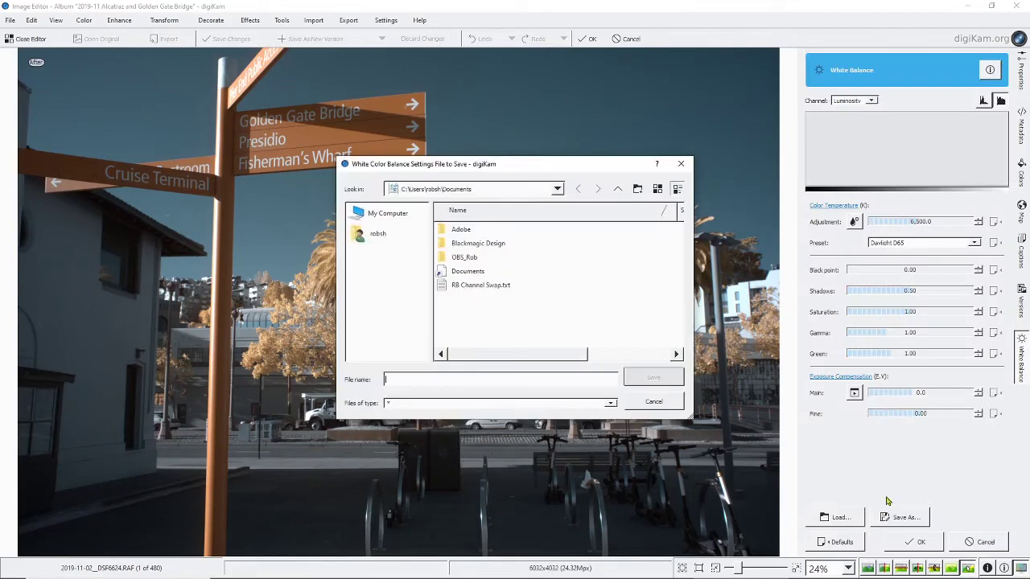
left_click(653, 402)
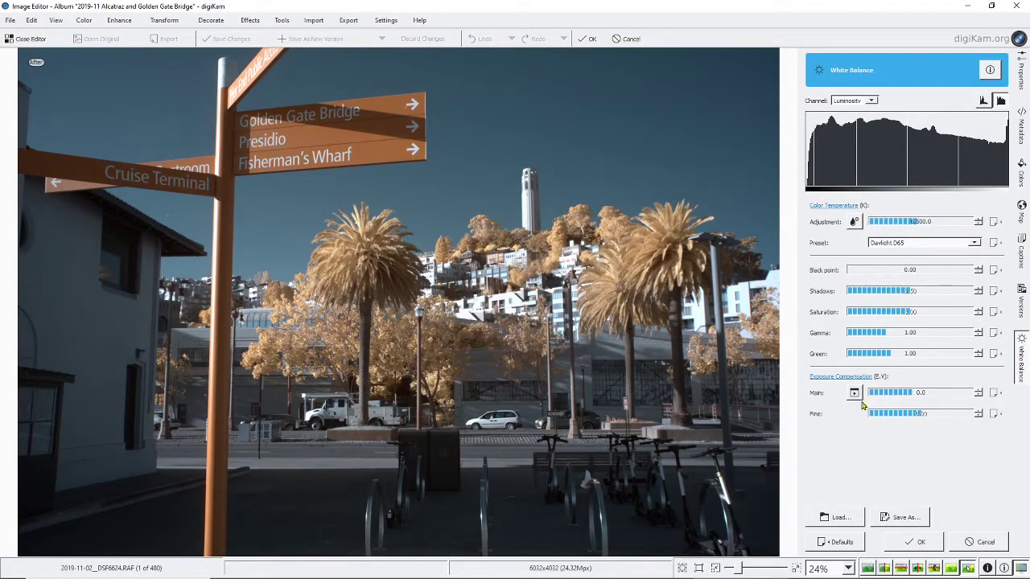
left_click(962, 545)
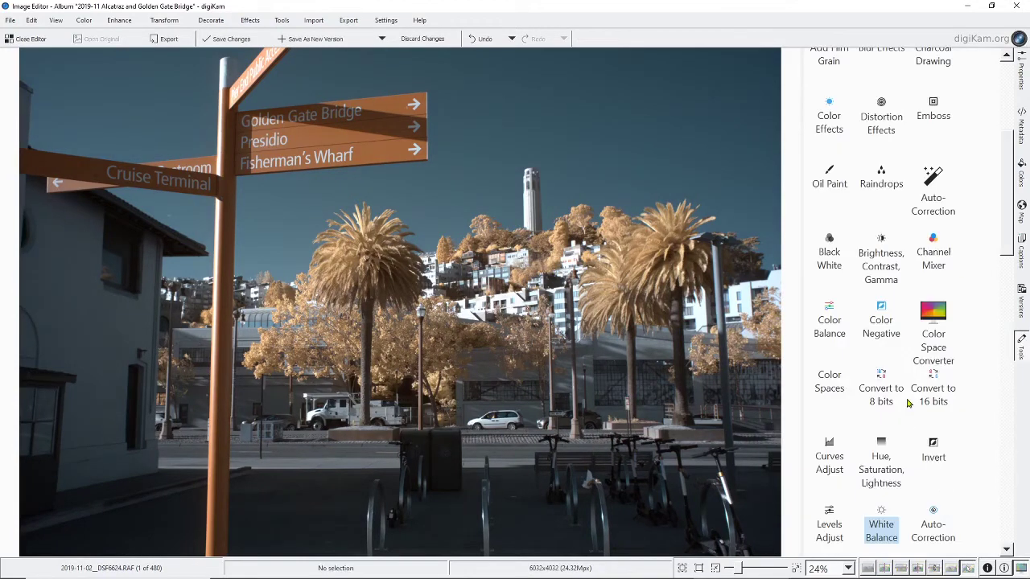
In Color Balance, try Cyan–Red +31, Magenta–Green -55 and Yellow–Blue +57.
left_click(830, 311)
left_click(830, 311)
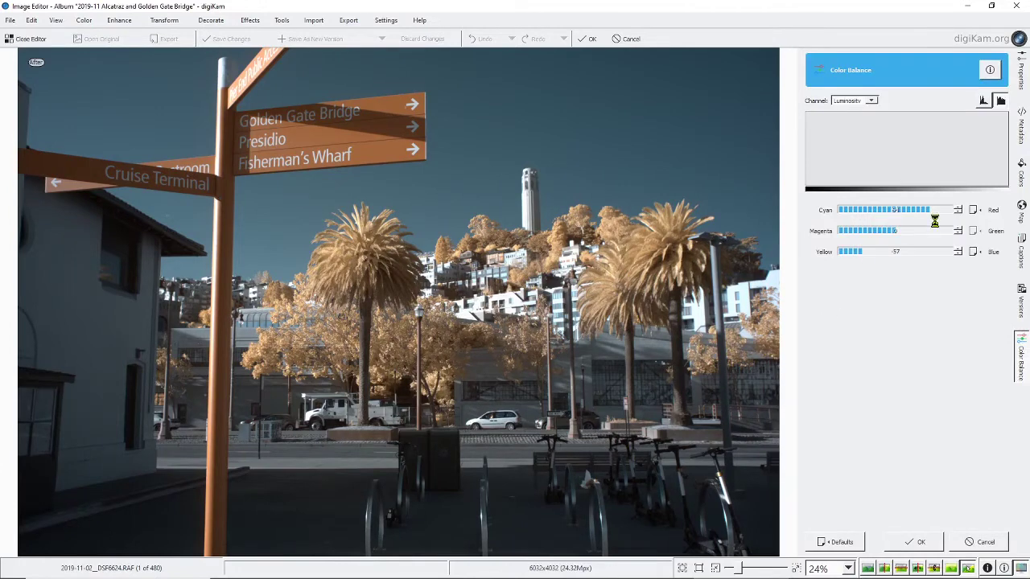
left_click(973, 211)
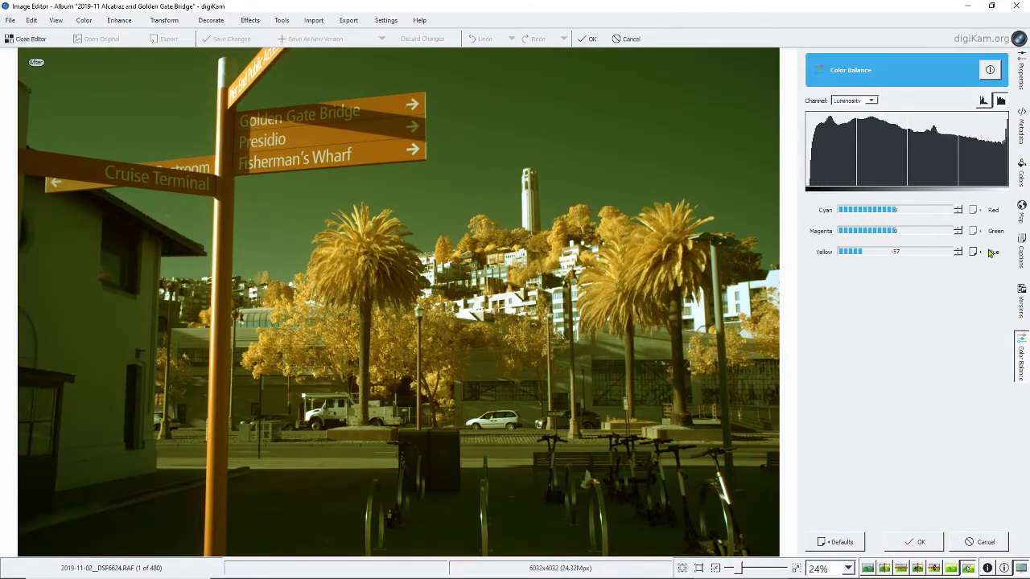
left_click(974, 252)
left_click(916, 210)
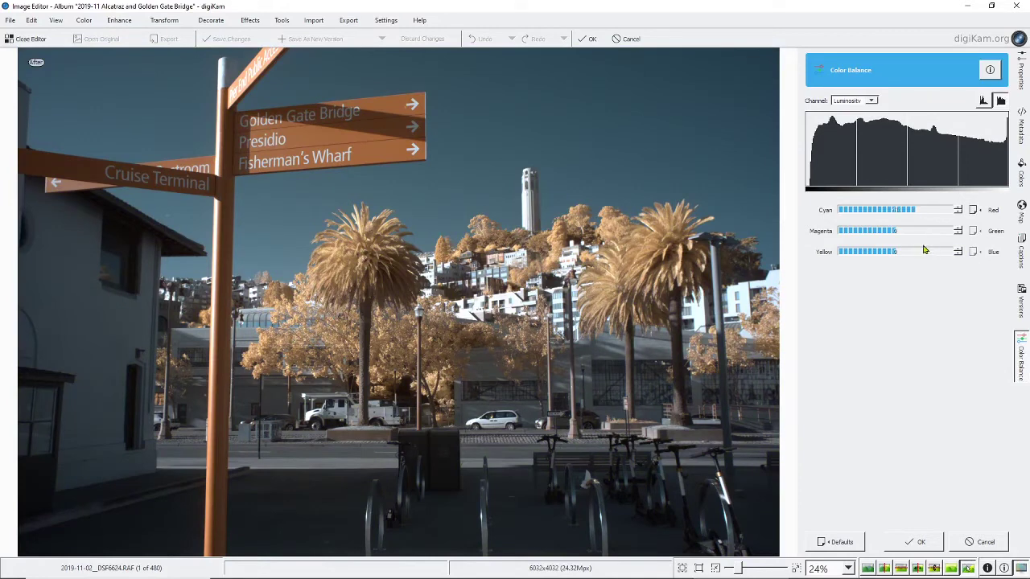
left_click(863, 231)
left_click(926, 251)
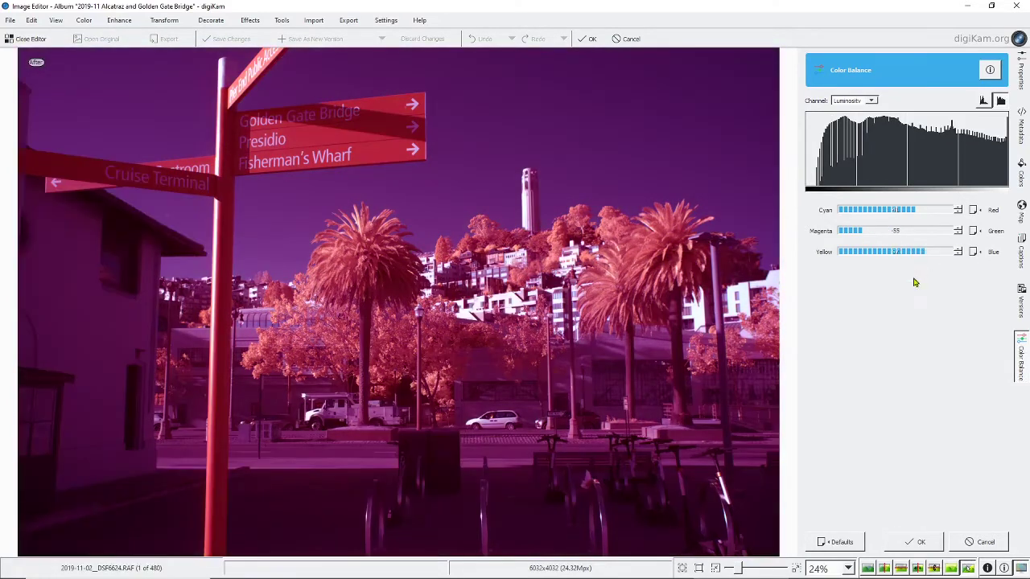
Reset all three sliders to zero, nudge Yellow–Blue slightly toward blue, and apply.
left_click(973, 252)
left_click(974, 231)
left_click(974, 210)
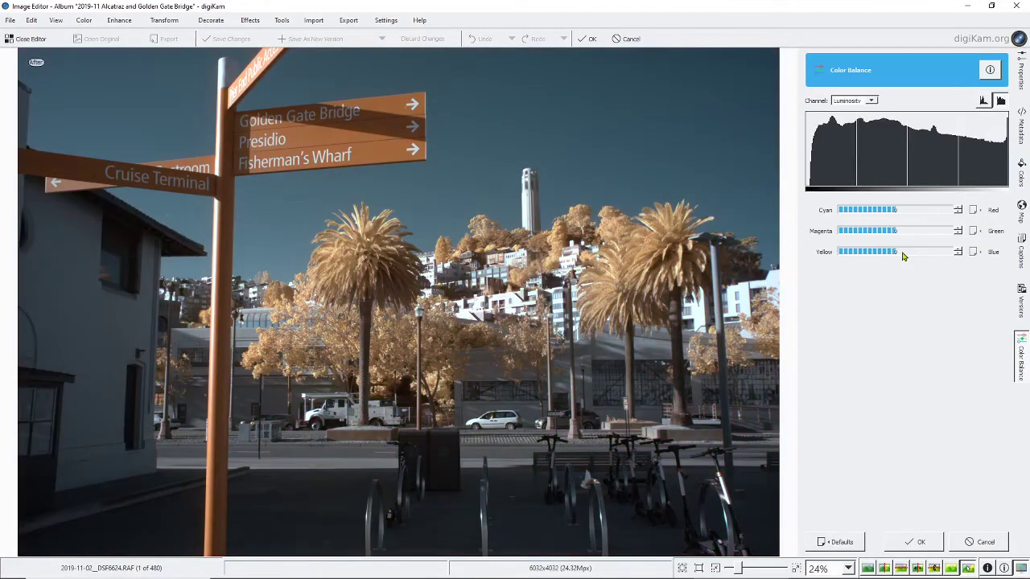
left_click(903, 254)
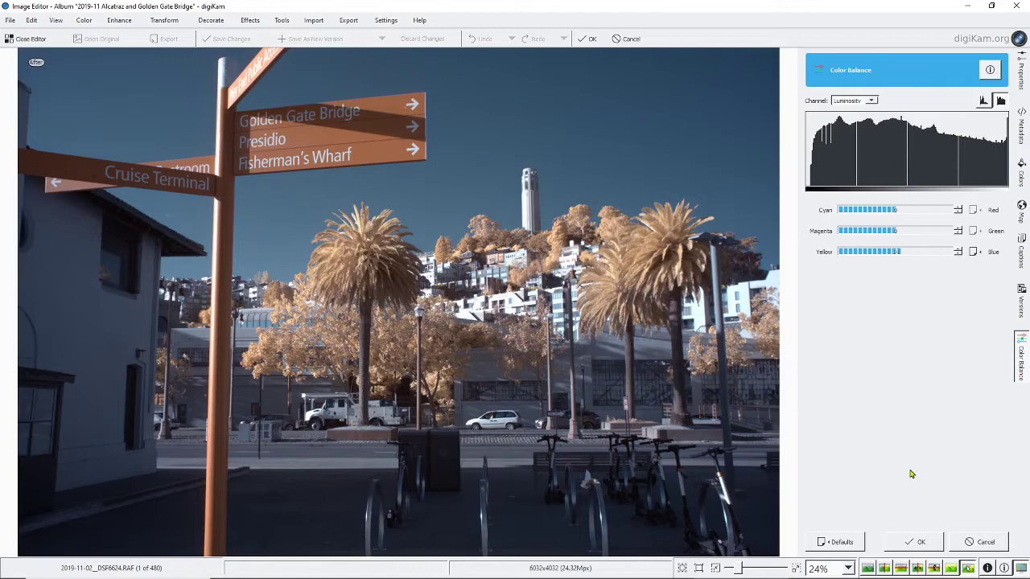
left_click(920, 544)
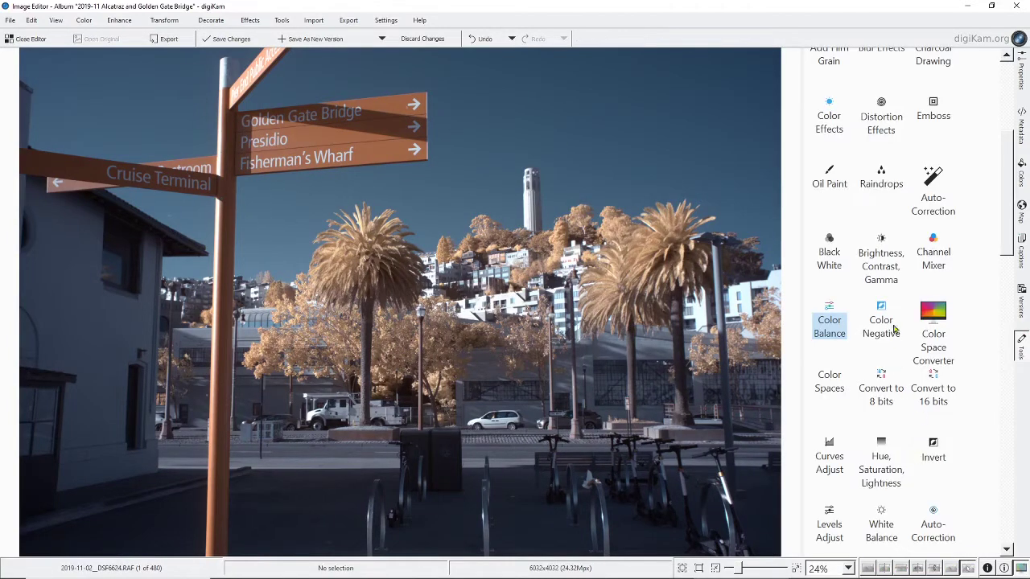
In Hue/Saturation/Lightness, keep hue at 0, raise saturation, and apply.
left_click(881, 450)
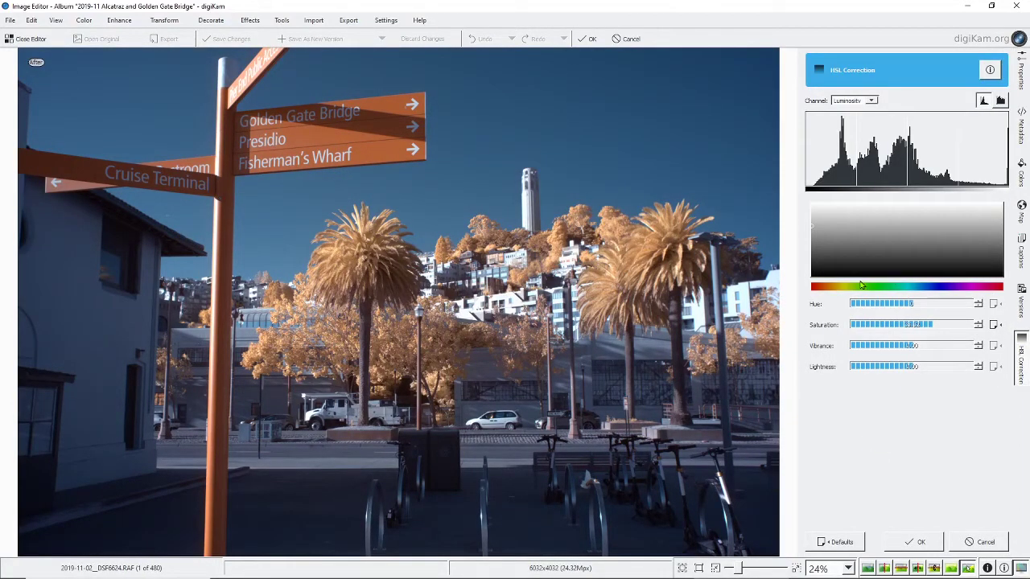
left_click(991, 324)
left_click(934, 304)
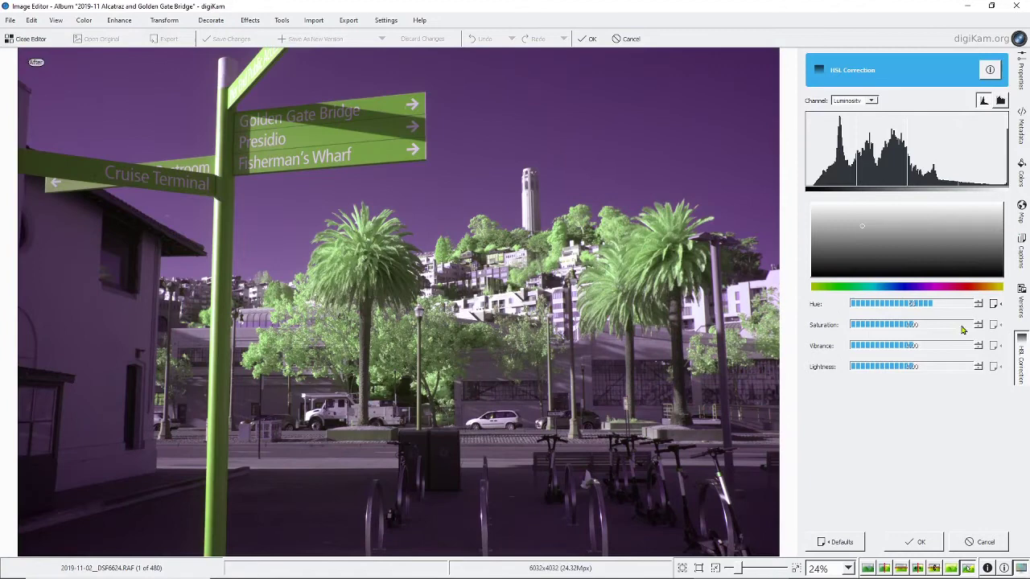
left_click(995, 303)
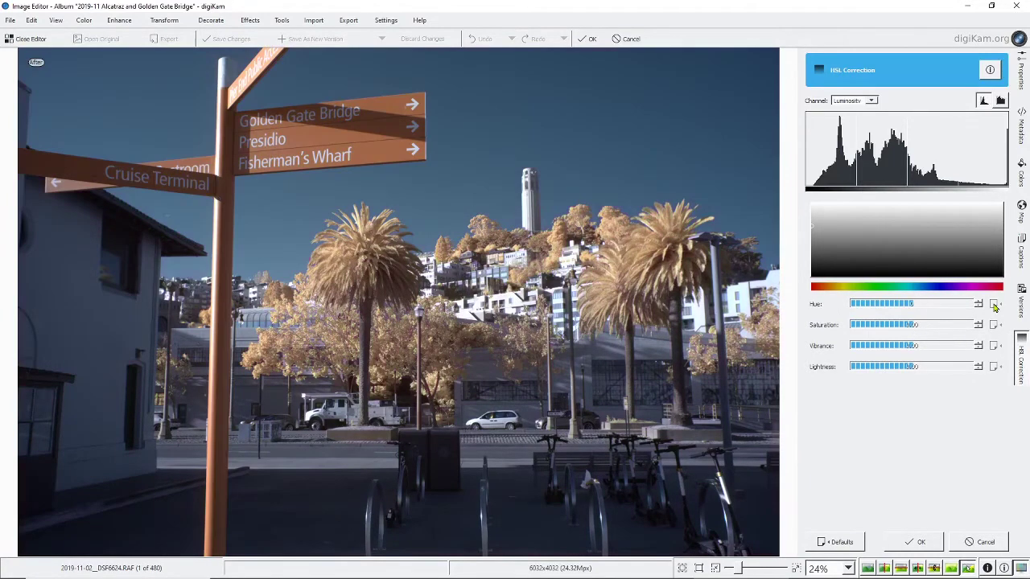
left_click(929, 326)
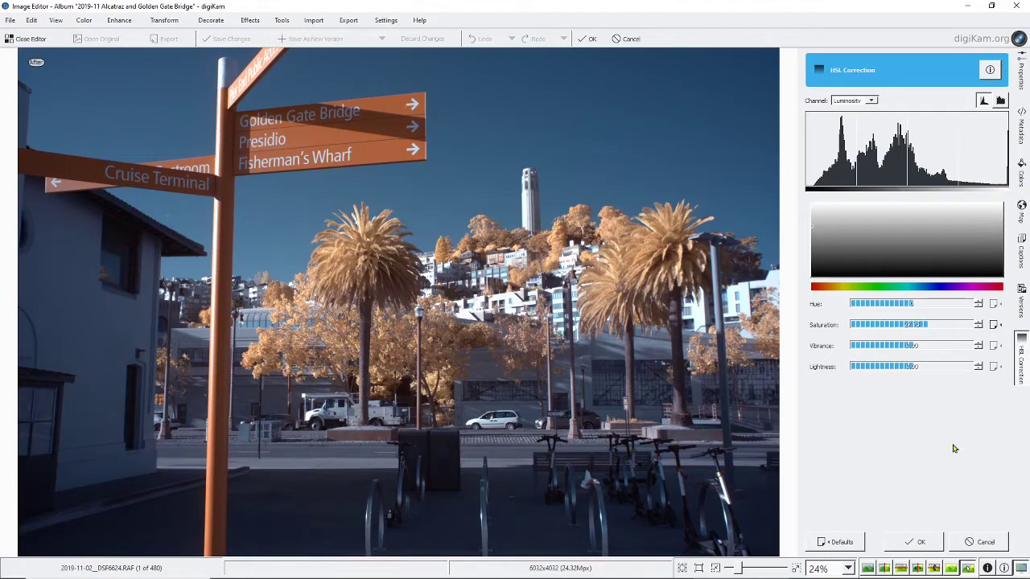
left_click(920, 542)
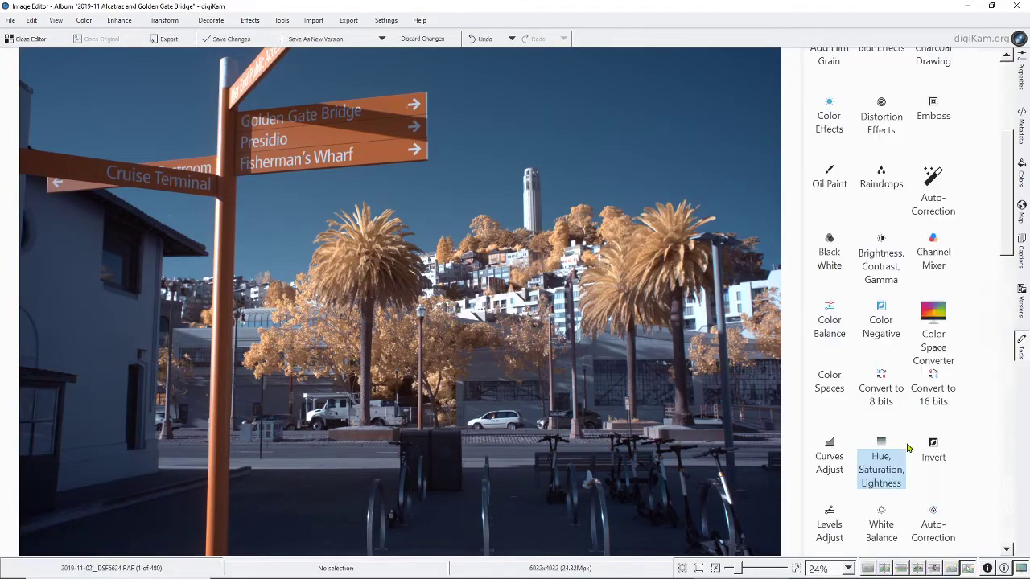
left_click(824, 518)
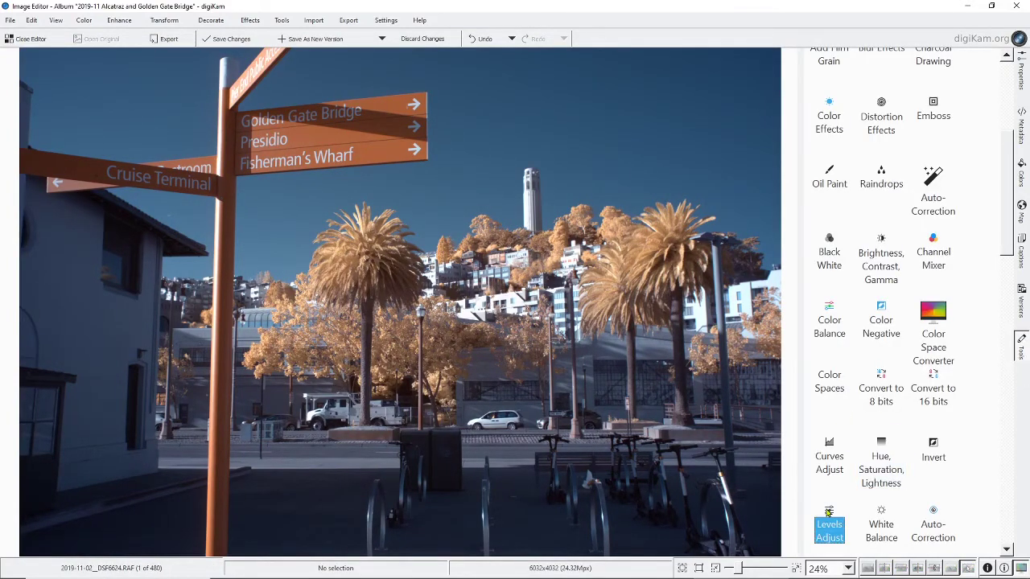
left_click(823, 519)
left_click(660, 402)
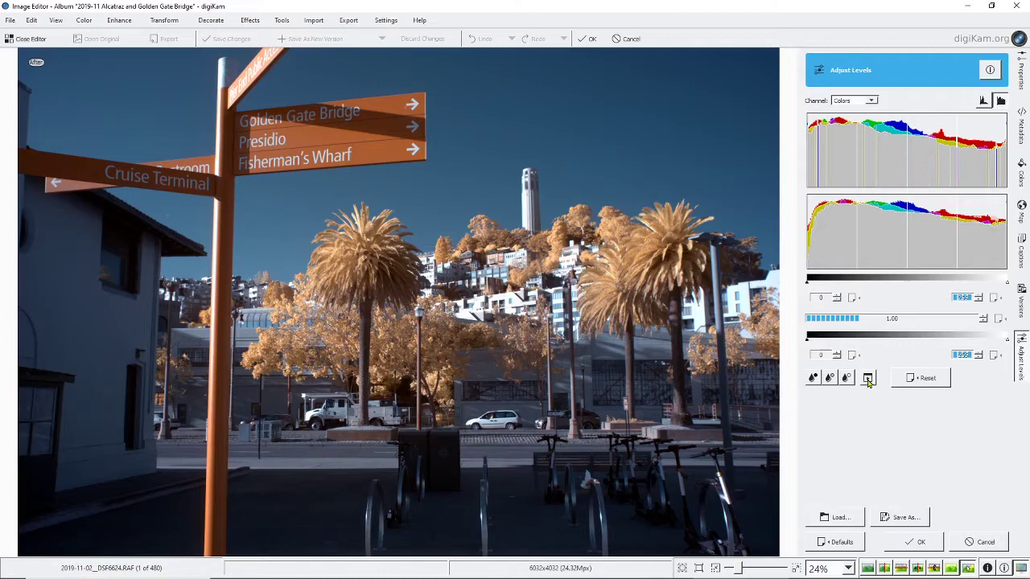
left_click(915, 541)
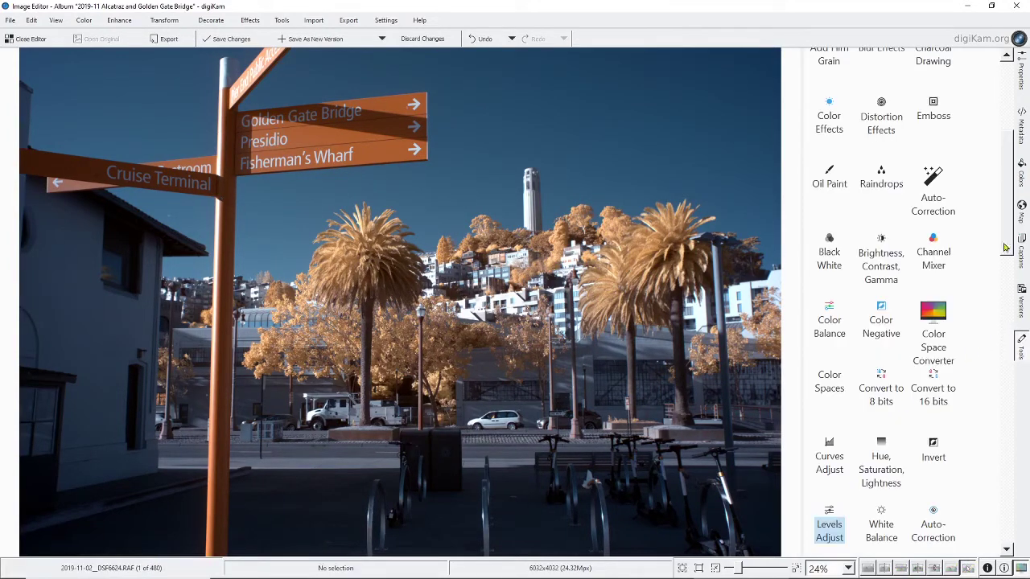
left_click_drag(1006, 234, 1003, 303)
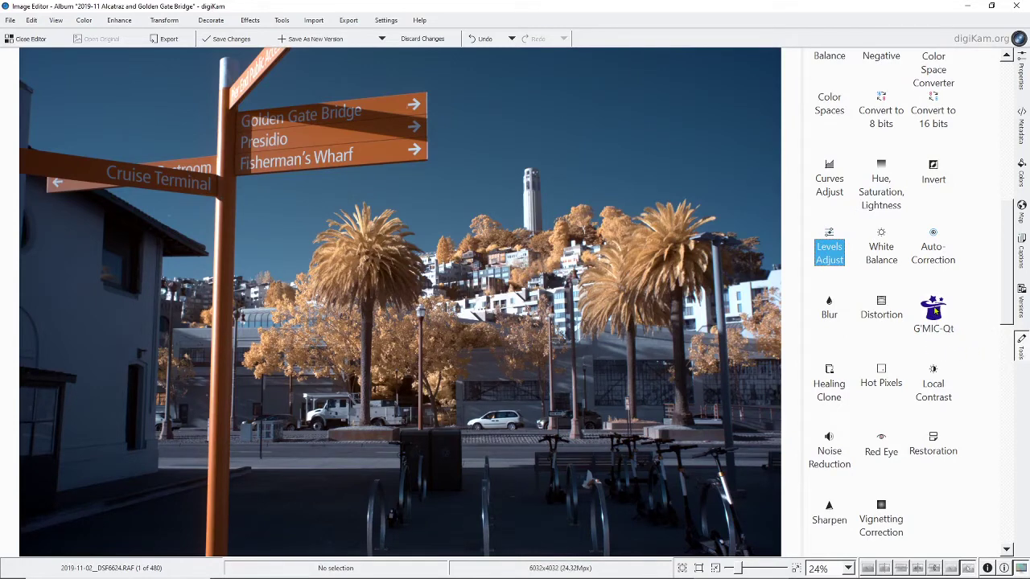
In G'MIC-Qt, preview the Arrays & Tiles filters: Extract Objects, Grid [Hexagonal], Array [Faded], Array [Random].
left_click(933, 310)
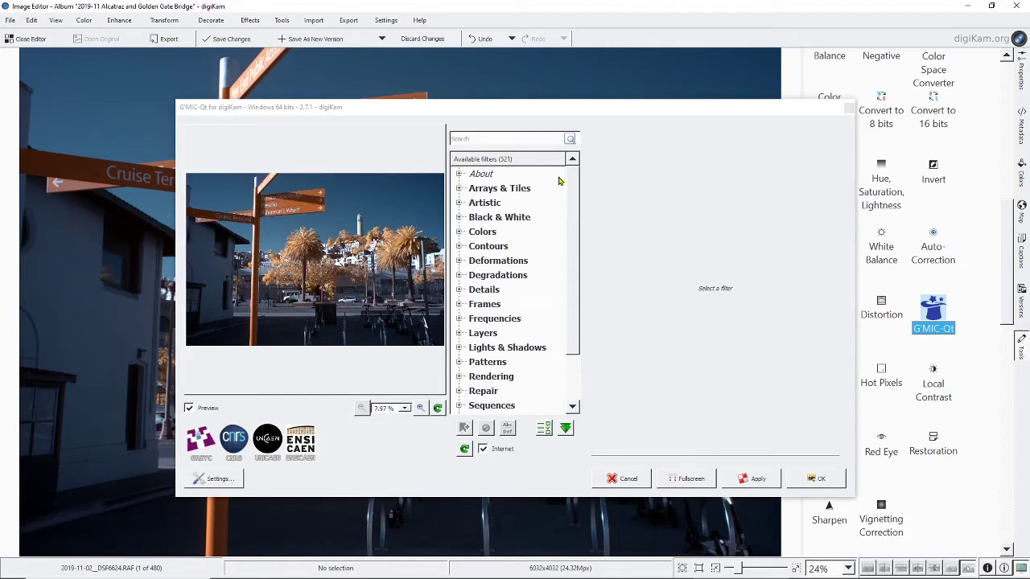
left_click(460, 190)
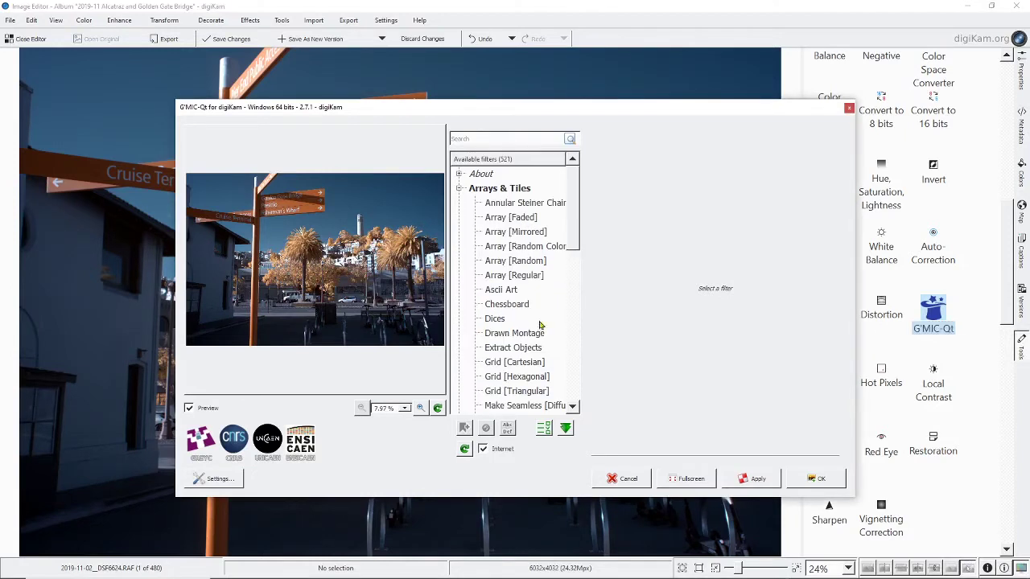
left_click(518, 346)
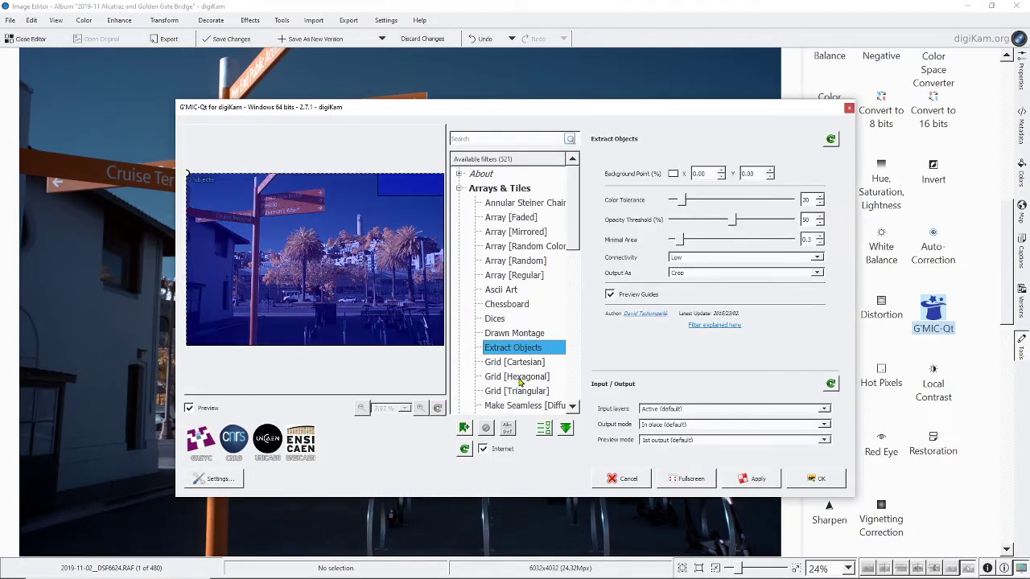
left_click(517, 378)
left_click(516, 221)
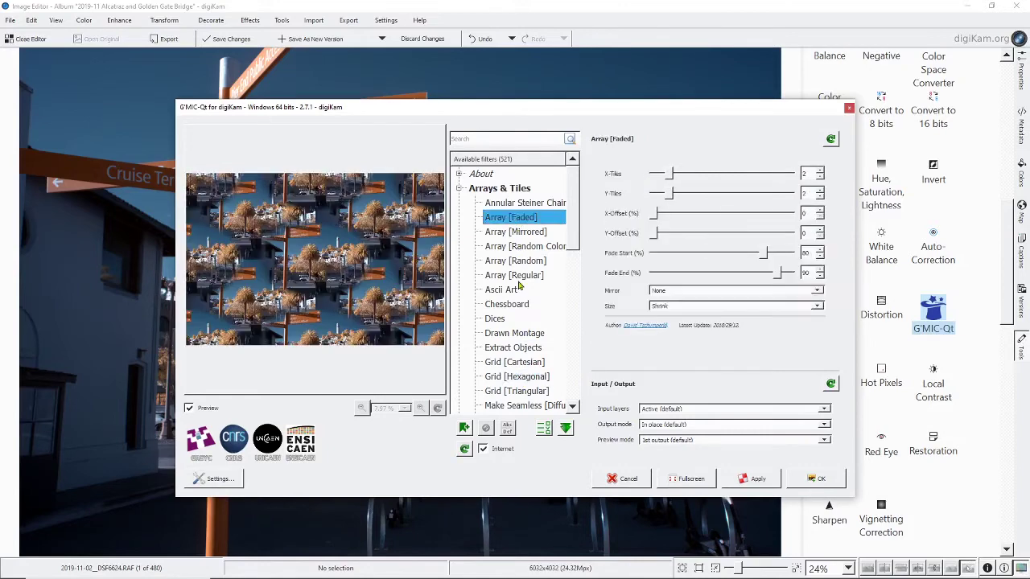
left_click(515, 261)
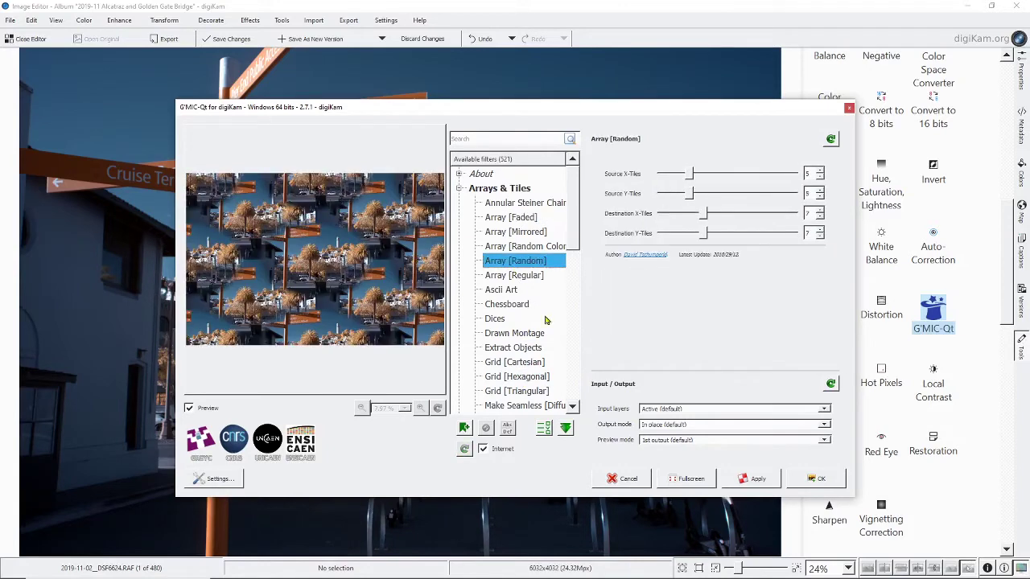
left_click(460, 188)
Browse the Colors filters and apply Boost Chromaticity at 50% amplitude.
left_click(460, 232)
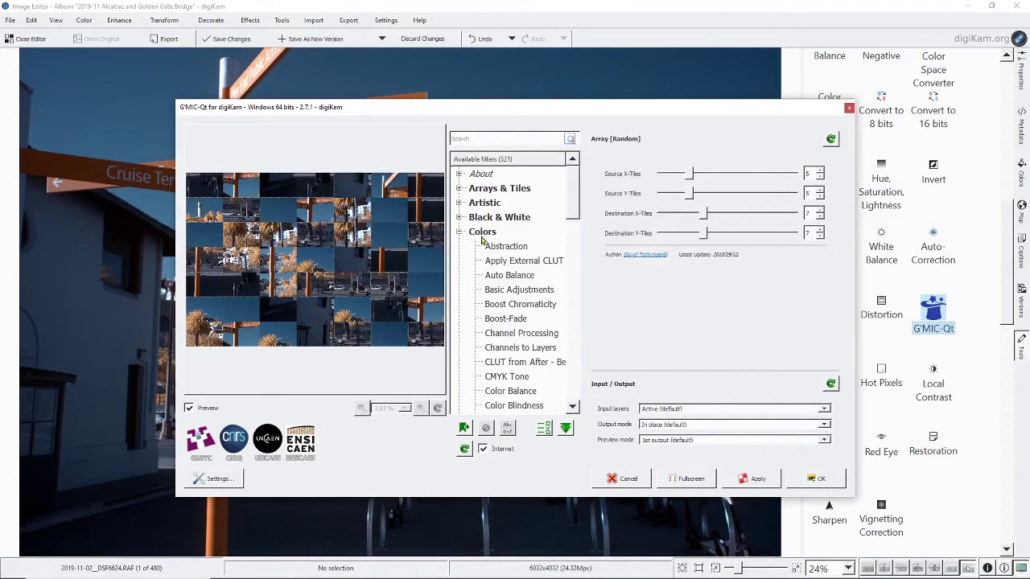
left_click(524, 276)
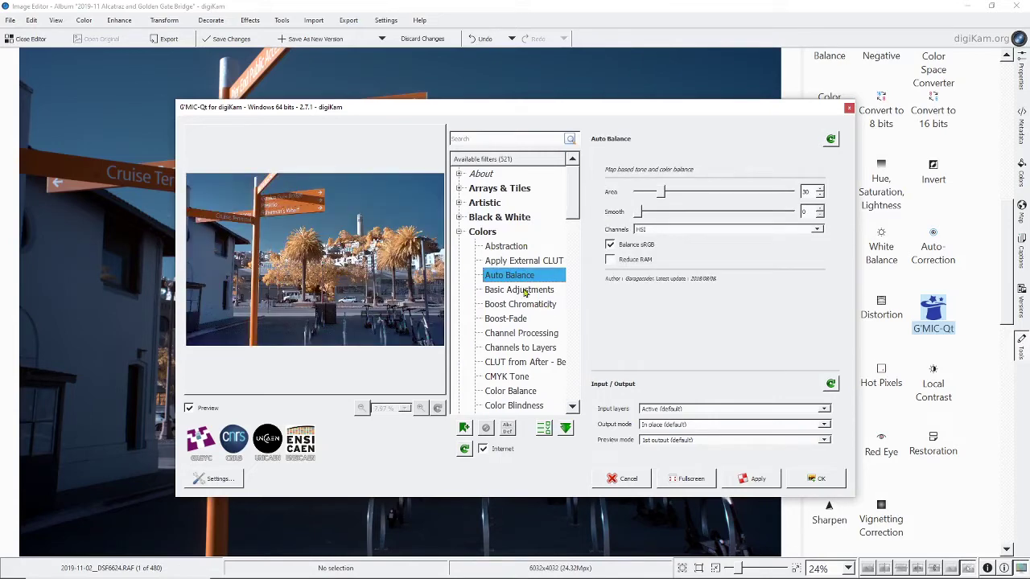
left_click(523, 289)
left_click(519, 305)
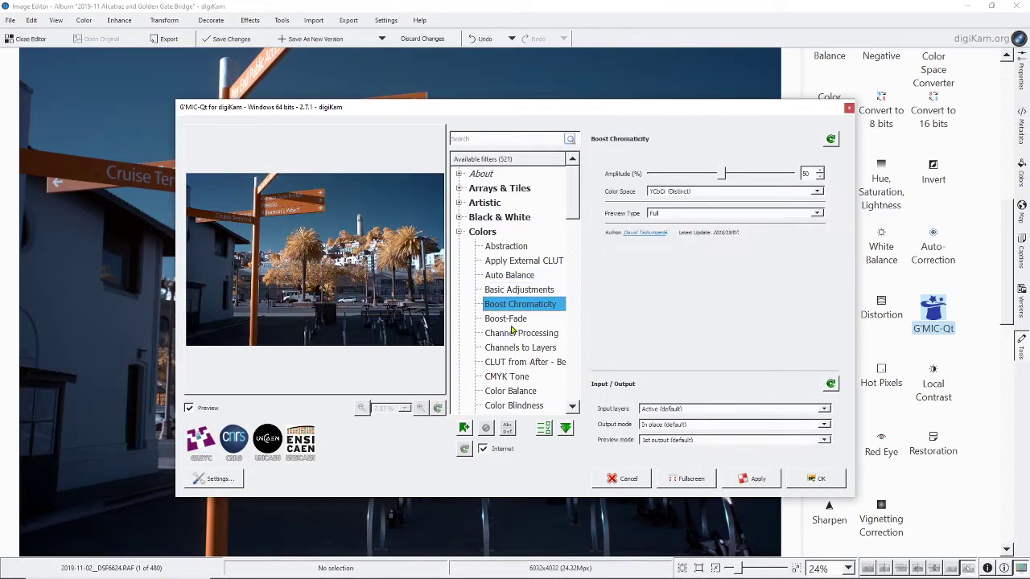
left_click(512, 321)
left_click(510, 336)
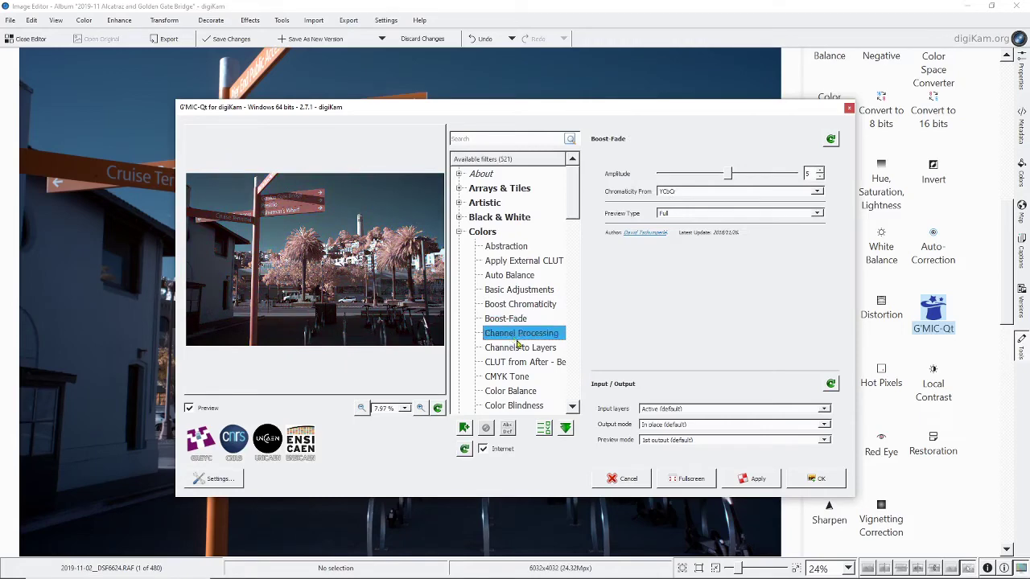
key("Up")
key("Up")
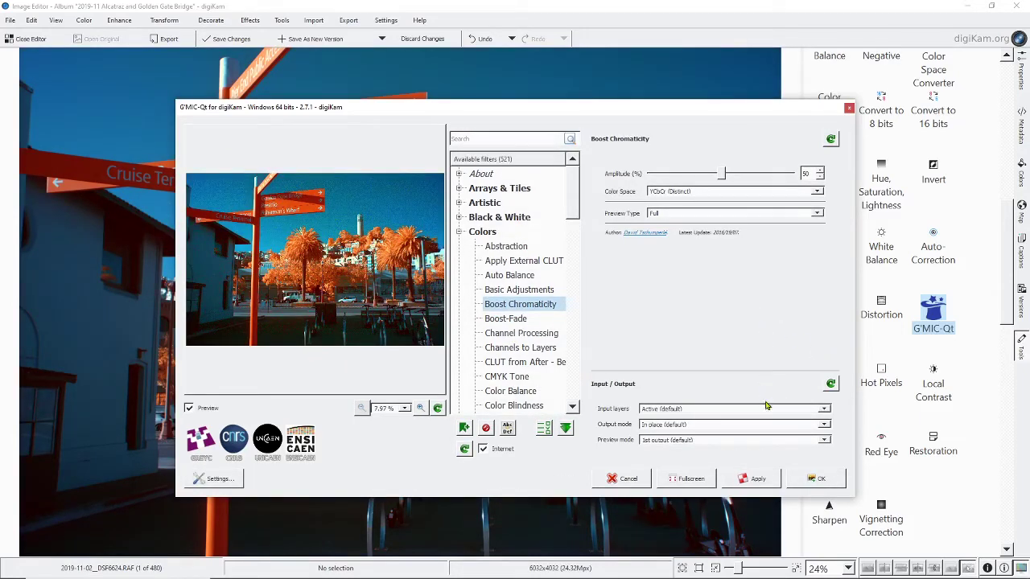
left_click(755, 478)
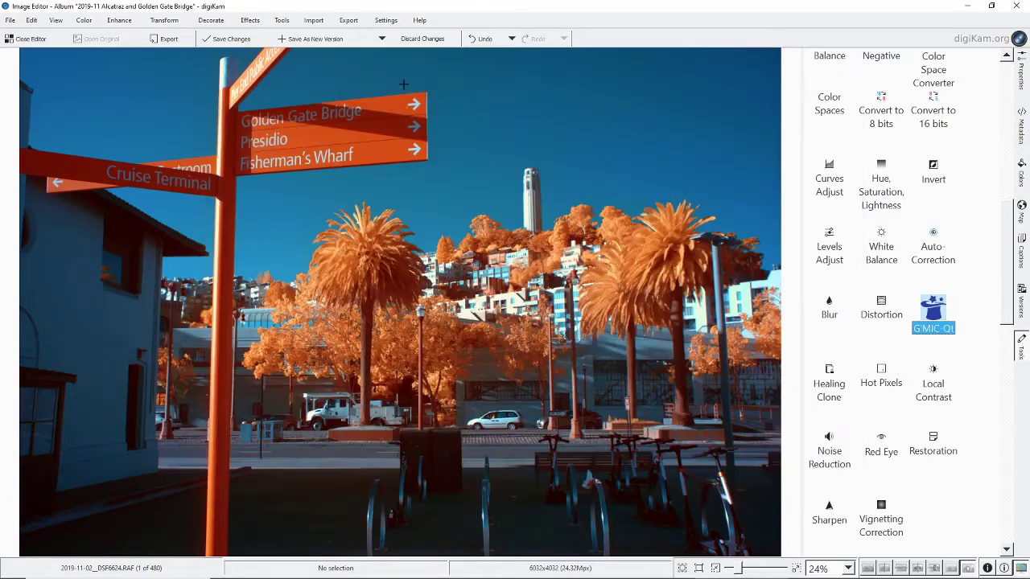
Save the edit as 2019-11-02_DSF6624_v1.JPG and close the editor back to the thumbnails.
left_click(225, 39)
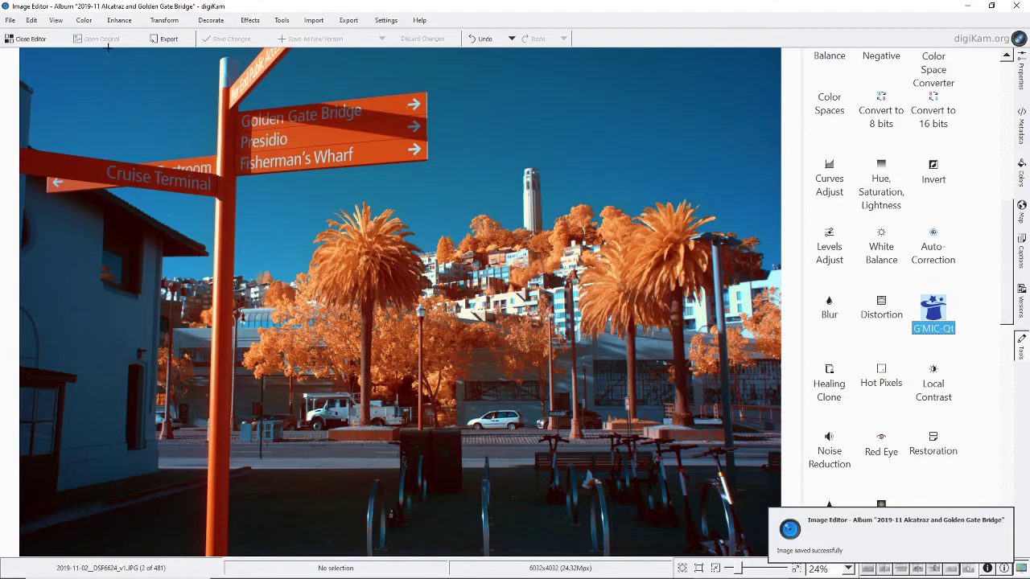
left_click(26, 39)
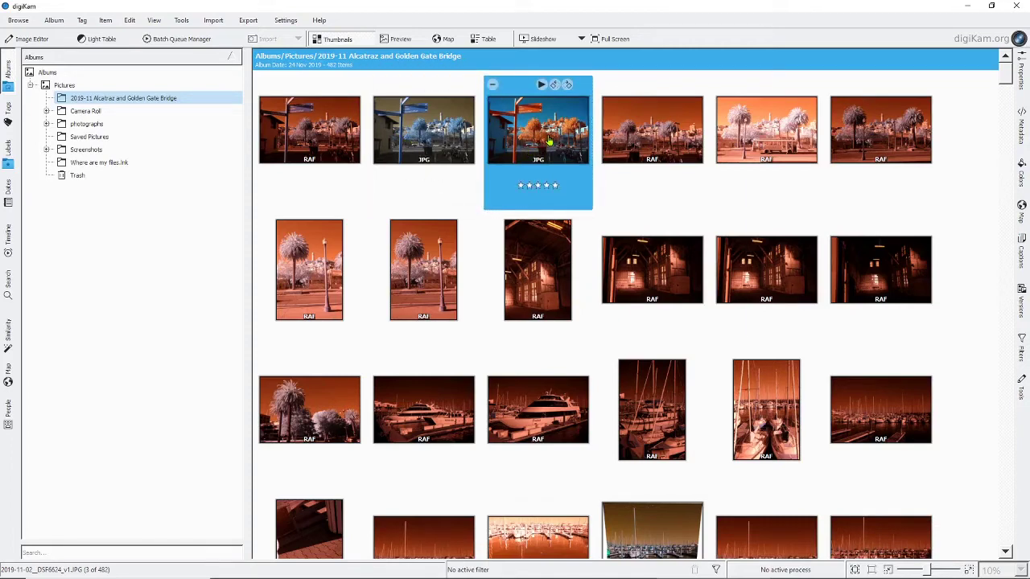
mouse_move(548, 142)
Open DSF6624_v1.JPG and inspect its Versions history, including the Channel Mixer and GMic-Qt steps.
double_click(542, 128)
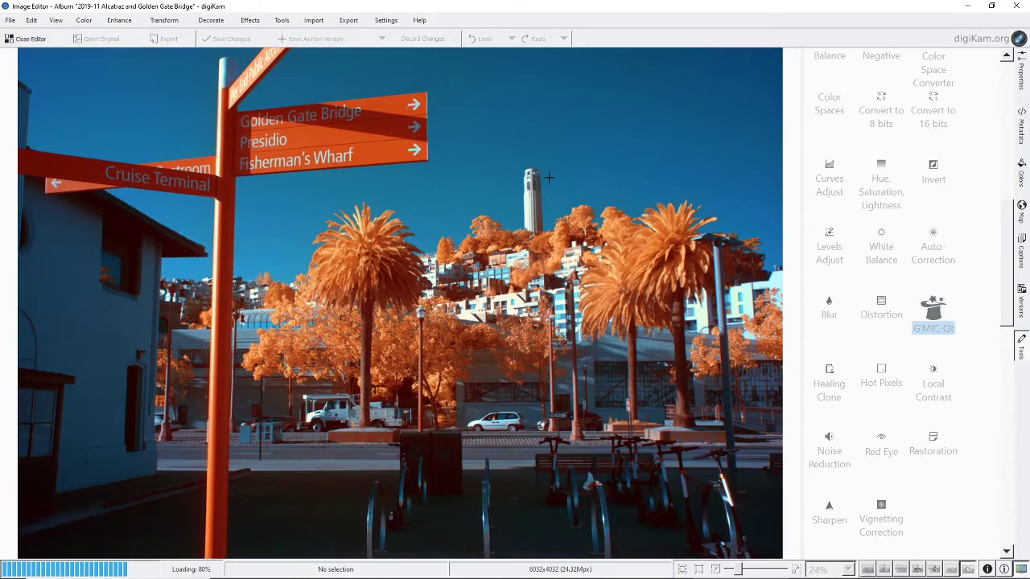
left_click(1022, 308)
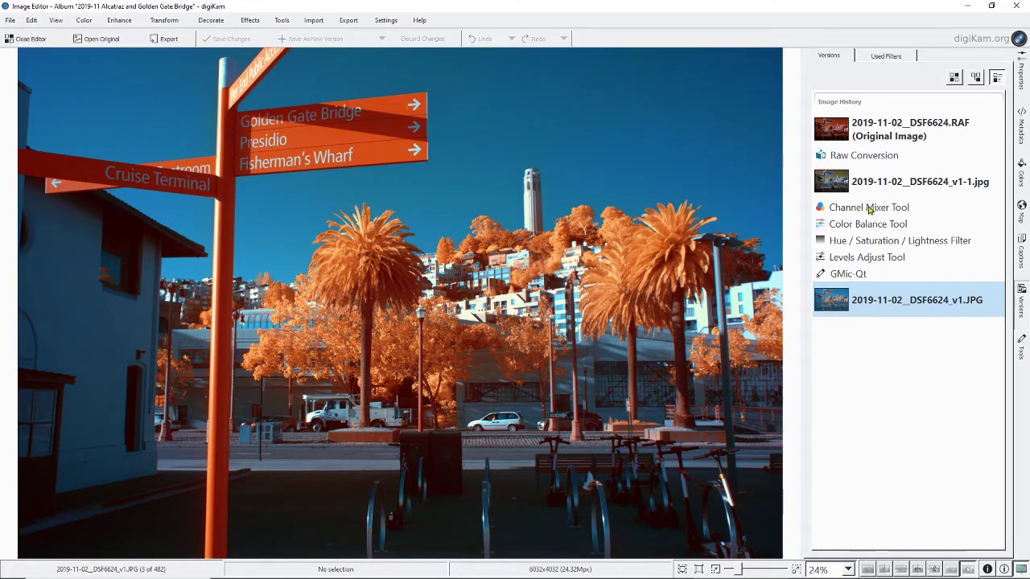
mouse_move(867, 211)
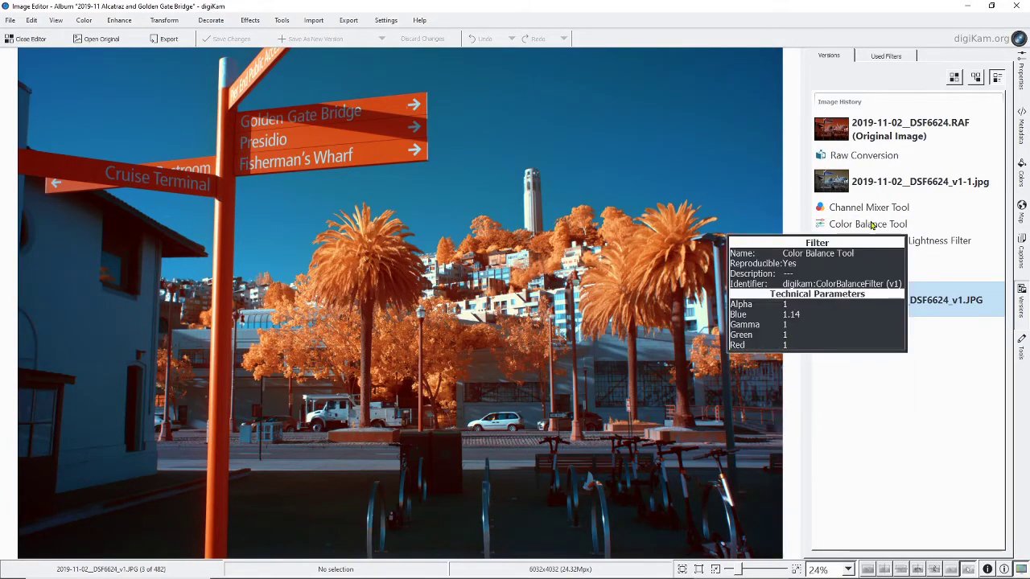
left_click(870, 241)
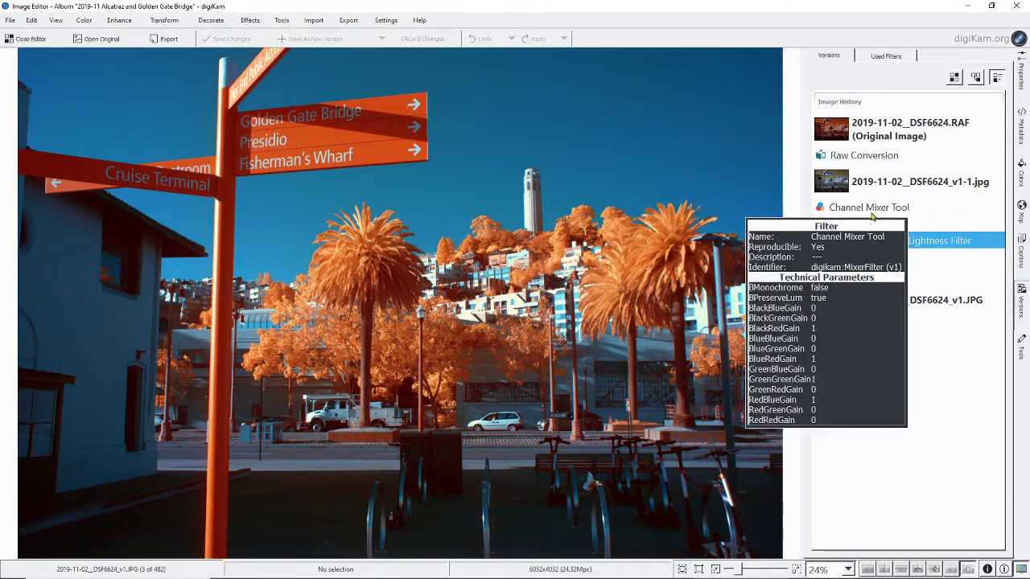
left_click(872, 212)
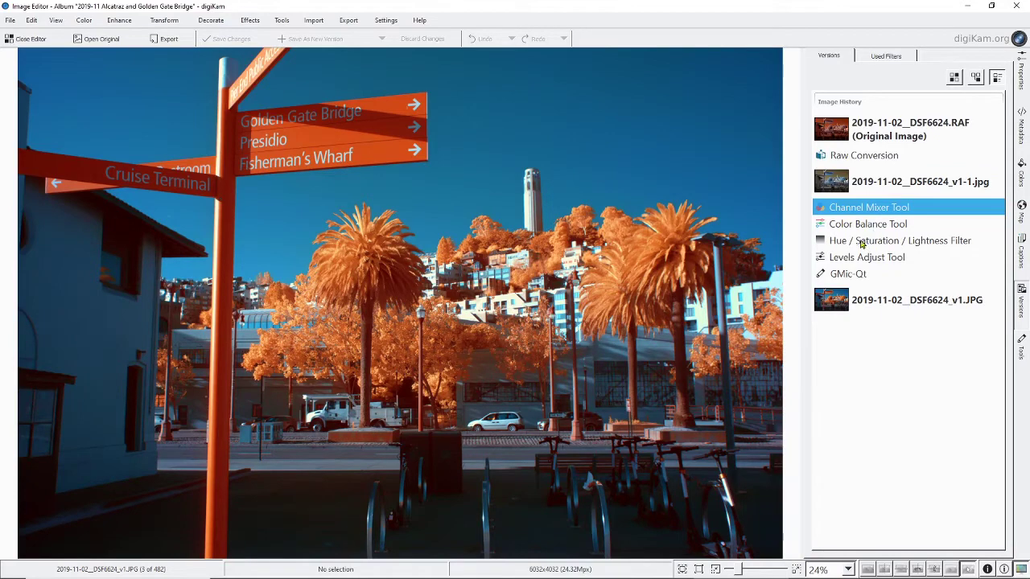
left_click(857, 275)
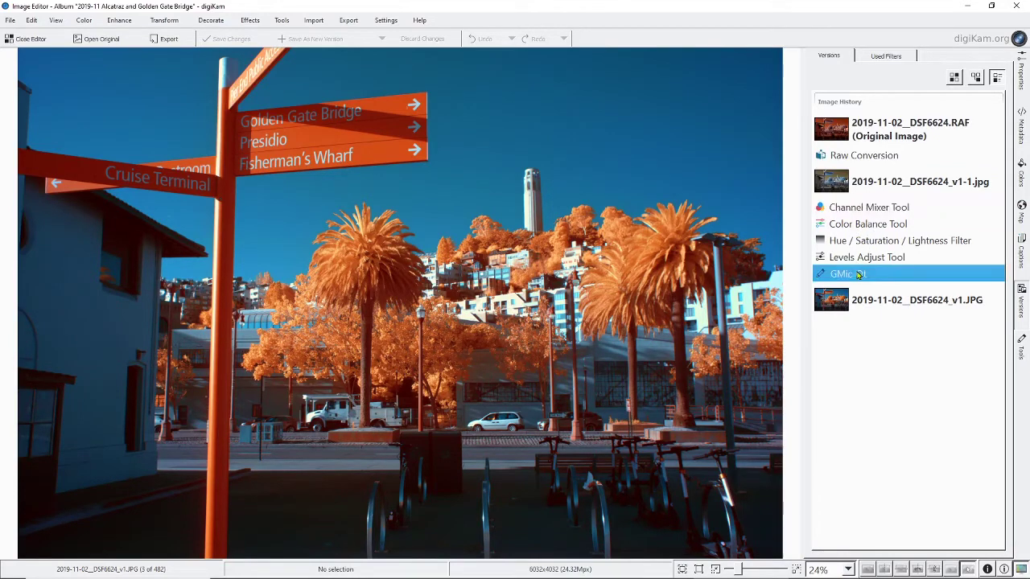
Reimport the original RAW and apply a Color Balance shifted strongly toward blue.
left_click(103, 39)
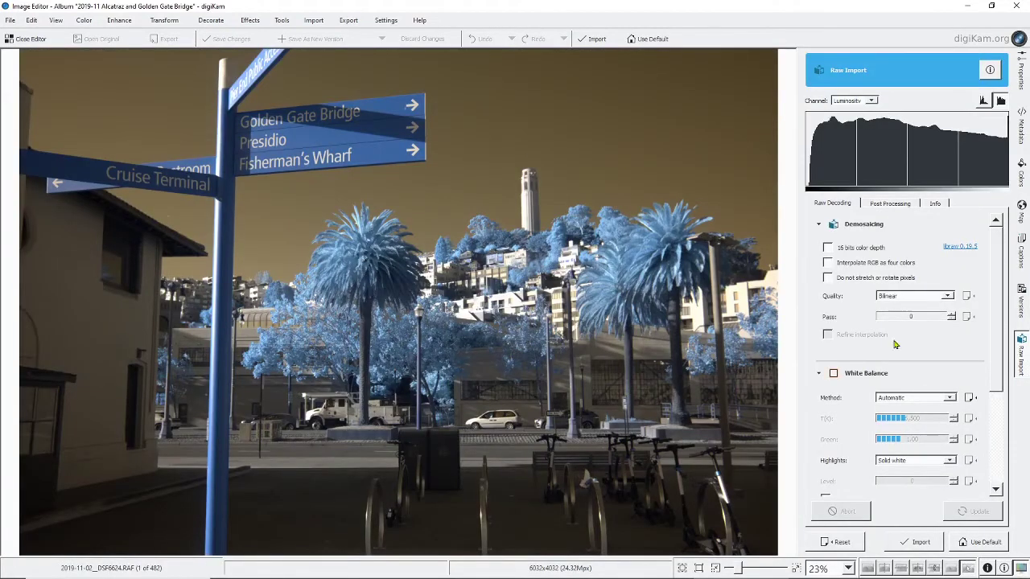
left_click(916, 544)
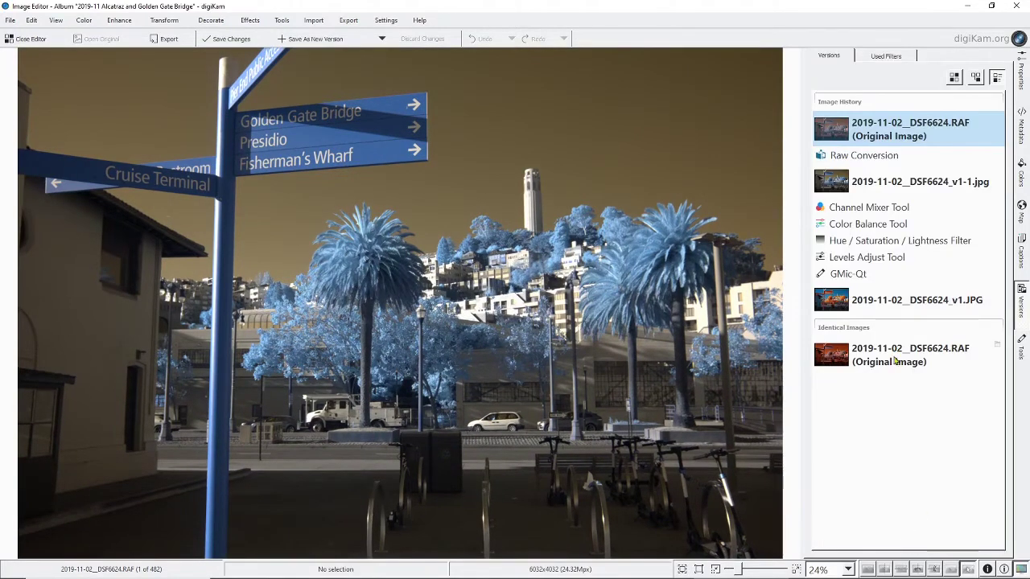
left_click(1021, 348)
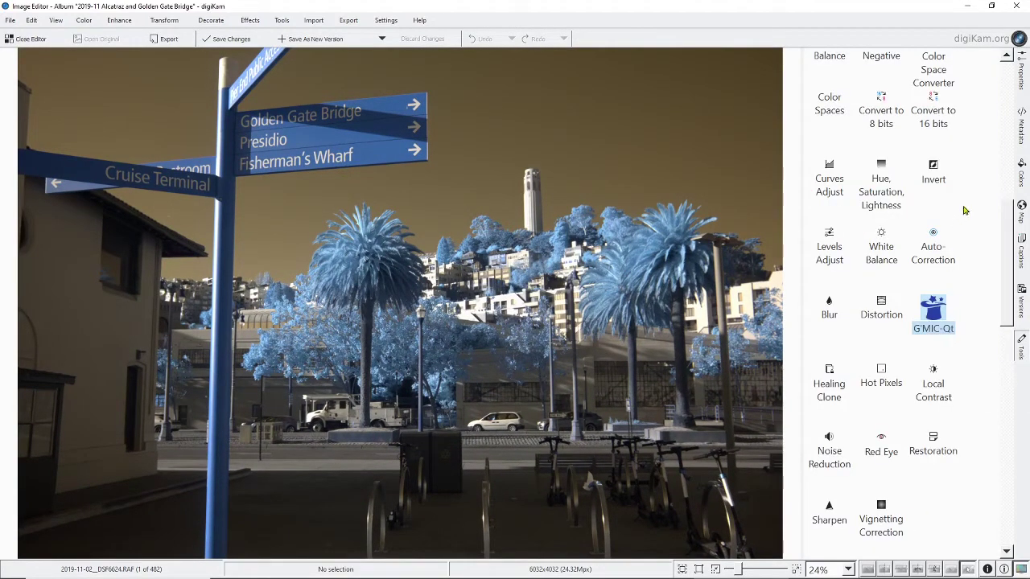
scroll(1003, 175, "up", 5)
left_click(921, 425)
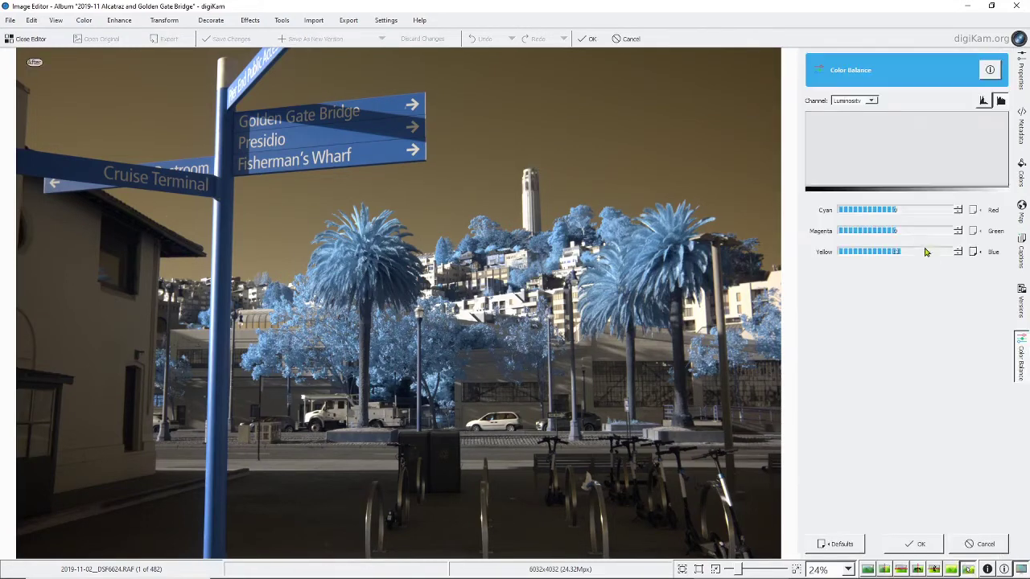
left_click(925, 254)
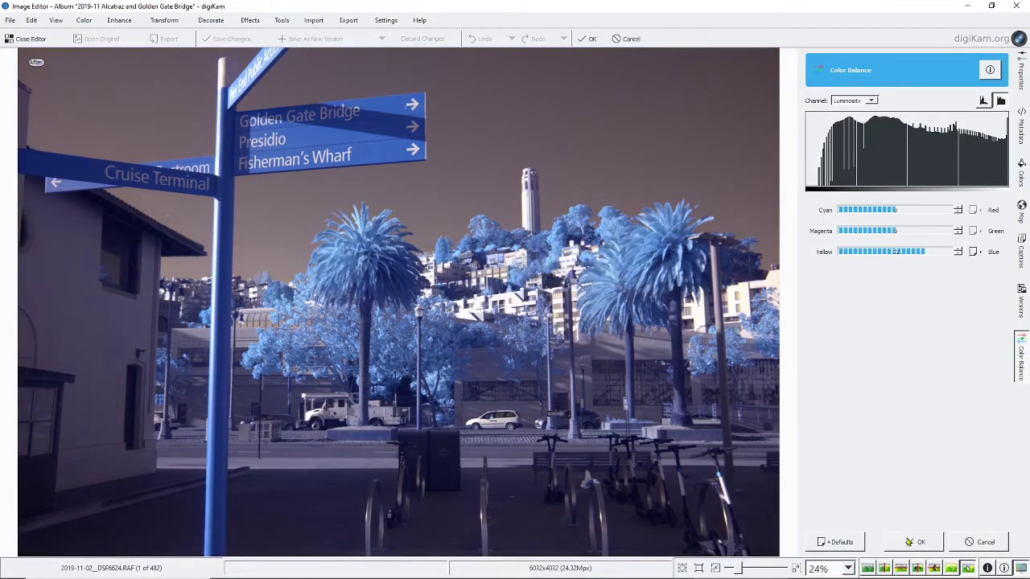
left_click(909, 544)
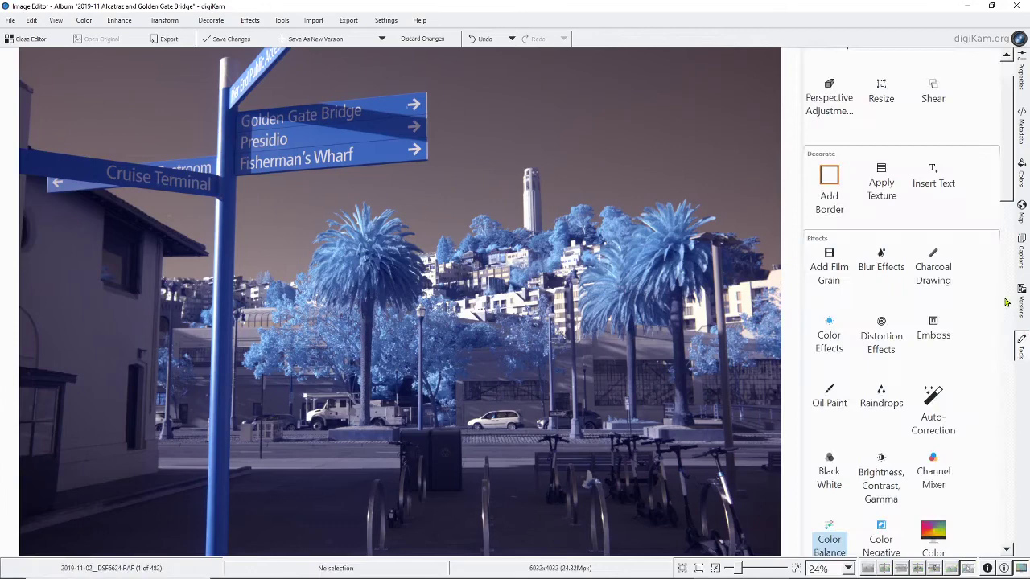
Save the result as 2019-11-02_DSF6624_v2.JPG and close the editor to the album.
left_click(1020, 303)
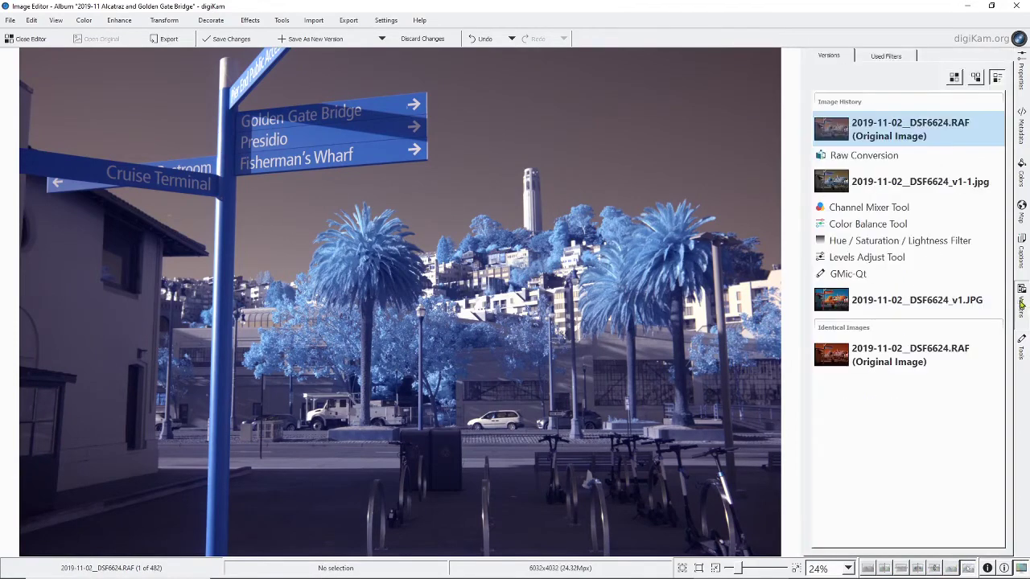
left_click(230, 39)
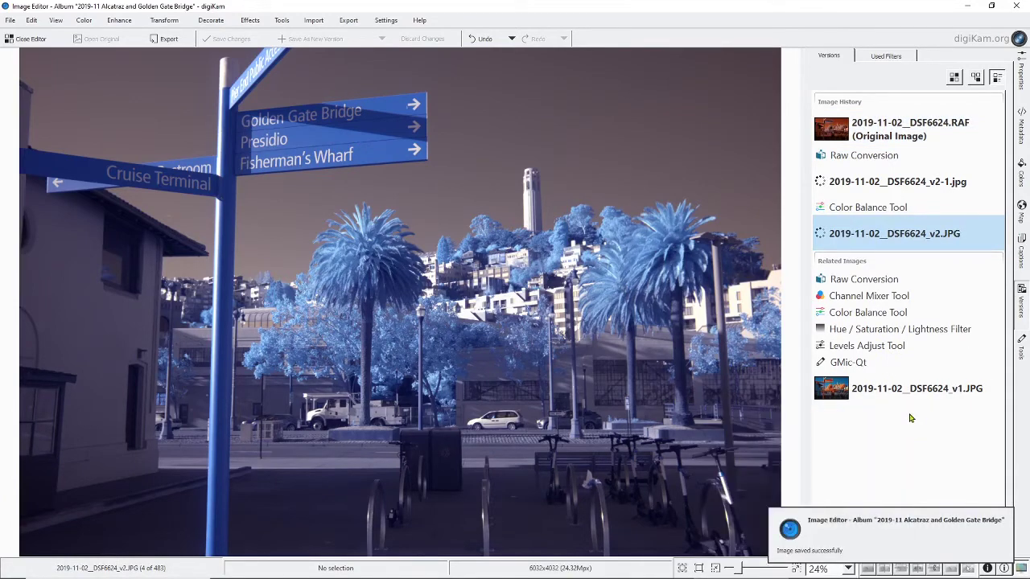
mouse_move(907, 392)
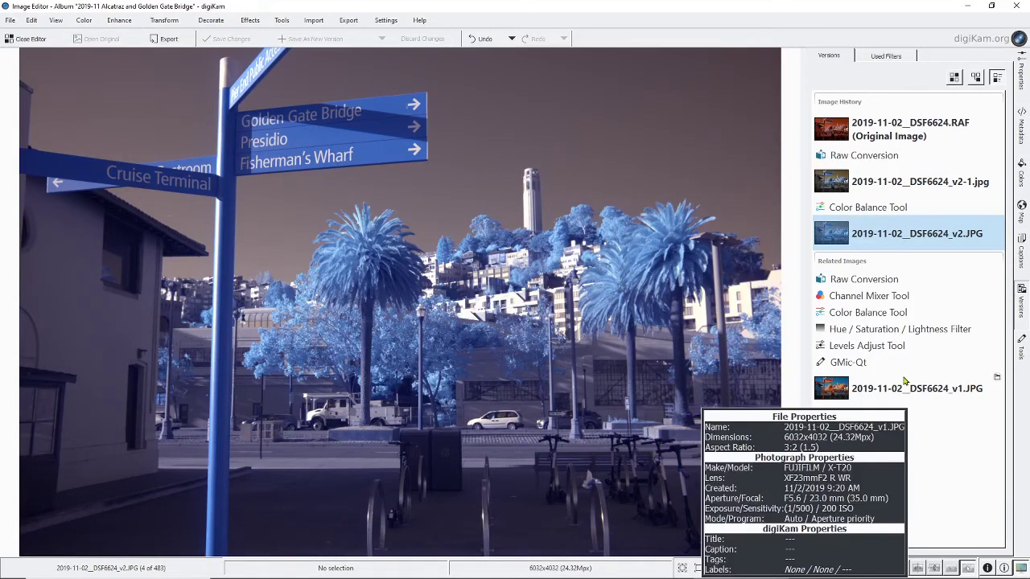
mouse_move(916, 296)
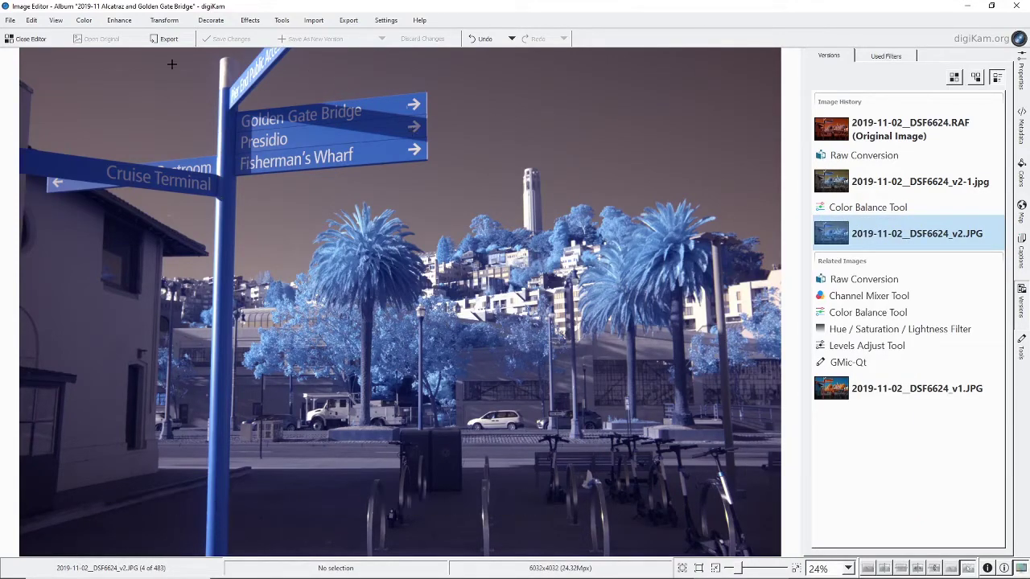
left_click(29, 38)
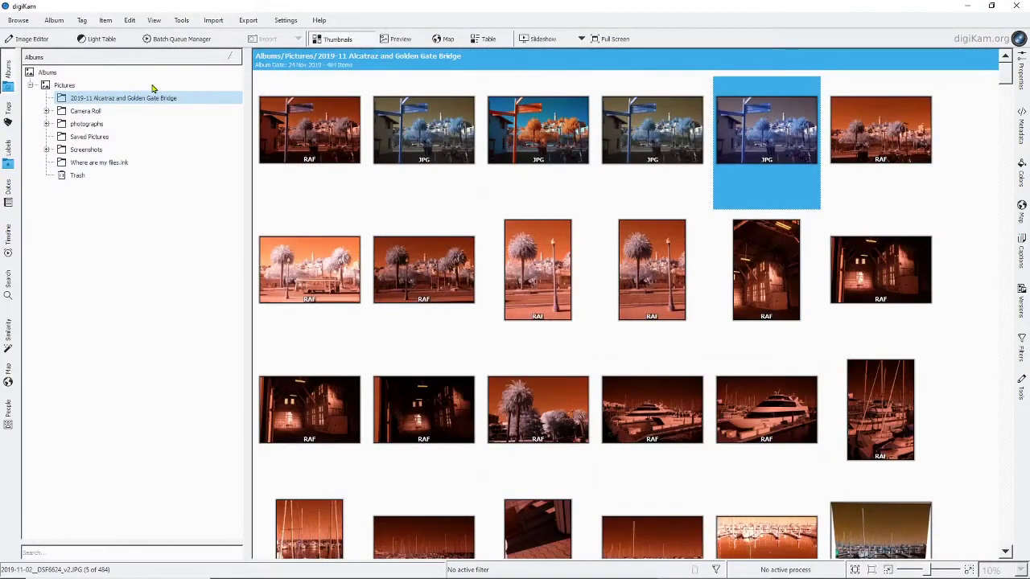
In Configure digiKam's Image Editor versioning options, set Save files as to TIFF.
left_click(290, 25)
left_click(309, 182)
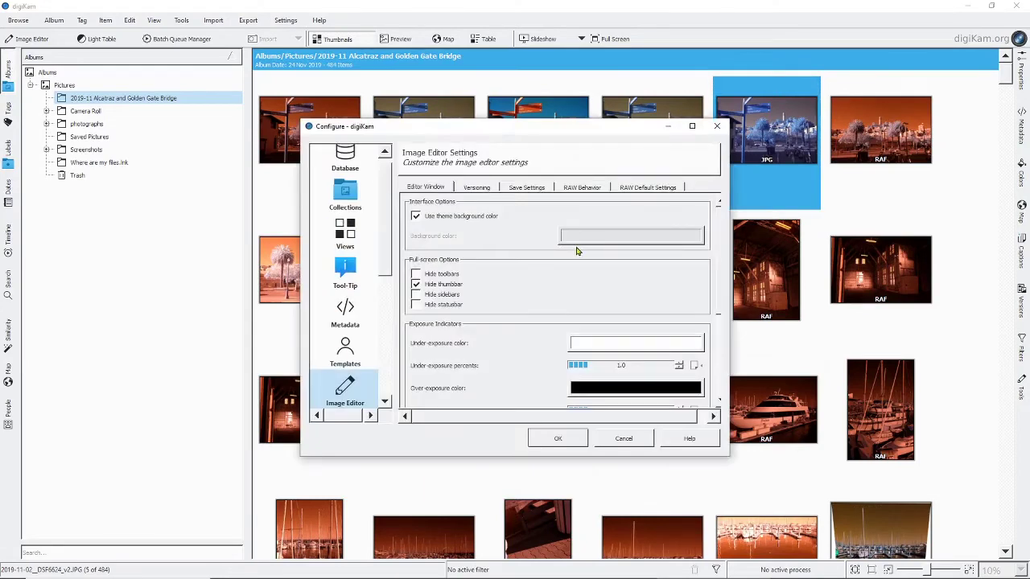
scroll(354, 257, "down", 3)
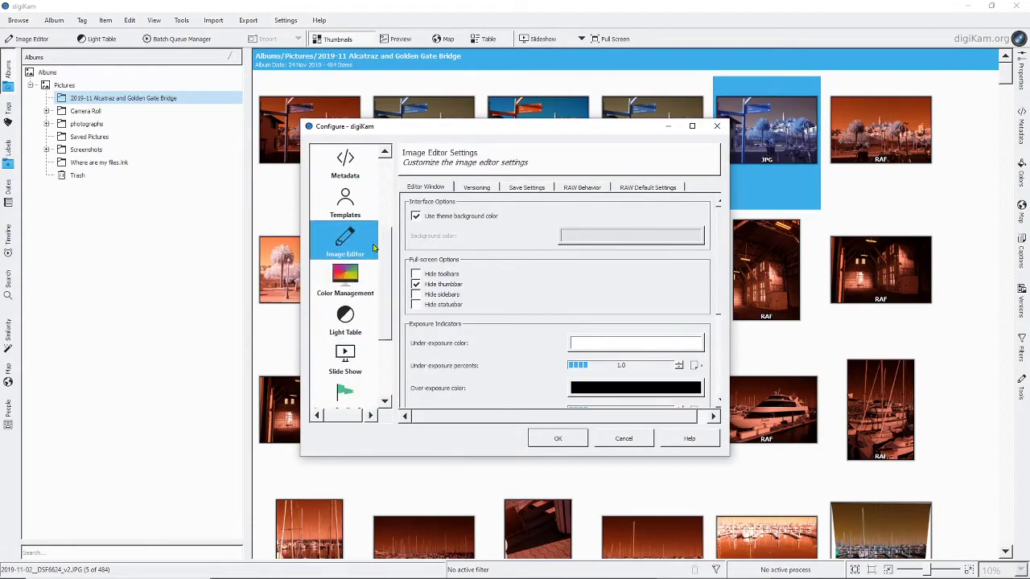
left_click(477, 187)
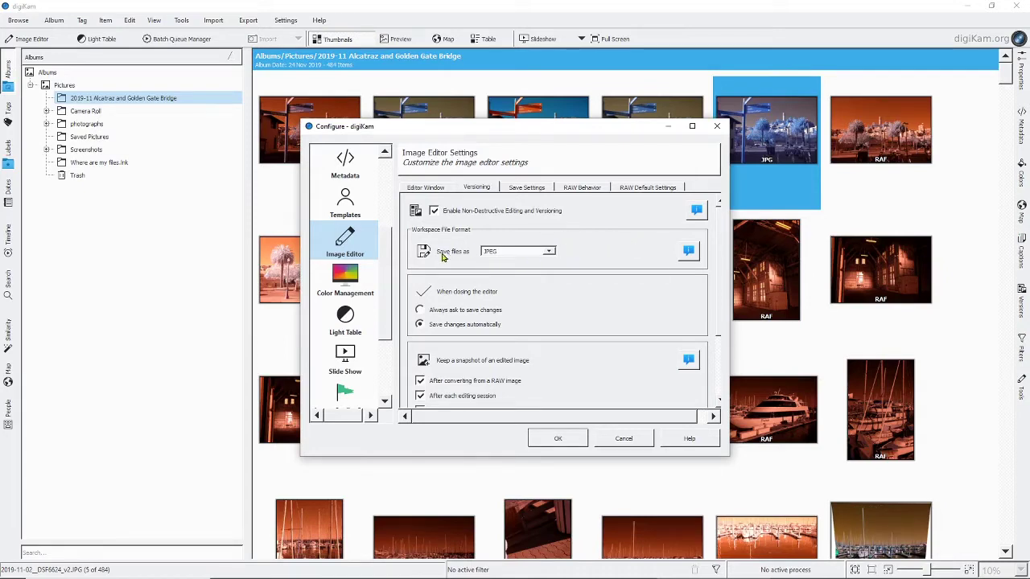
left_click(546, 252)
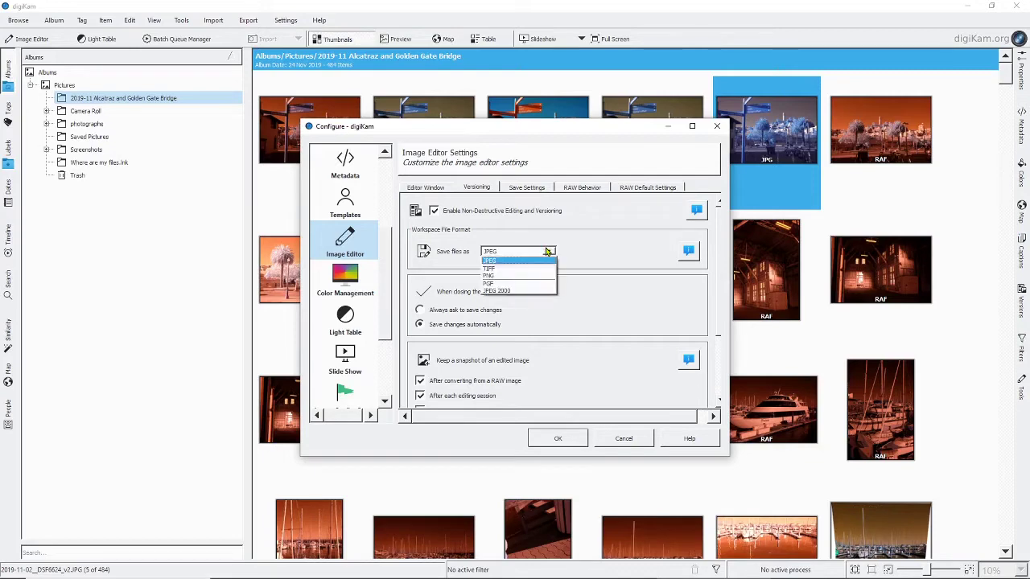
left_click(531, 269)
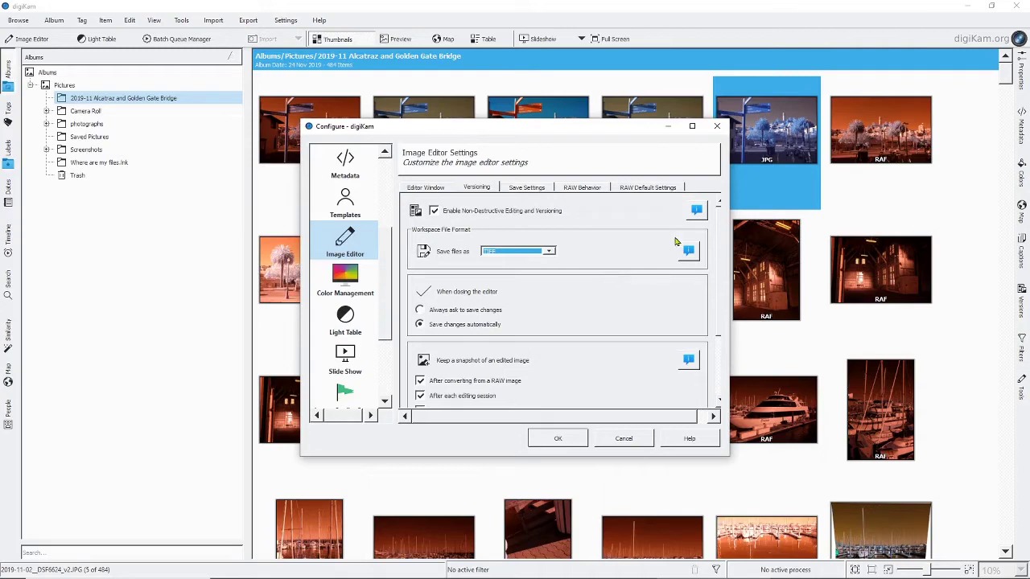
Toggle the three snapshot checkboxes (RAW conversion, editing session, non-reproducible steps) off and back on.
scroll(449, 271, "down", 3)
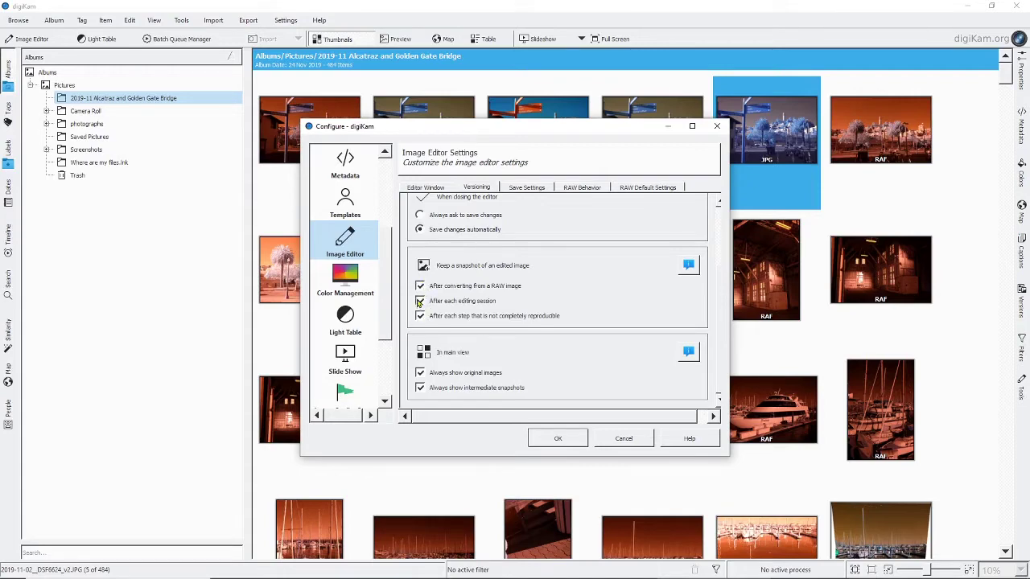
left_click(419, 286)
left_click(419, 301)
left_click(420, 317)
left_click(419, 285)
left_click(419, 301)
left_click(420, 316)
Apply the settings, select the palm-tree, marina and water-tower RAW photos, and send them to Batch Queue Manager.
left_click(558, 438)
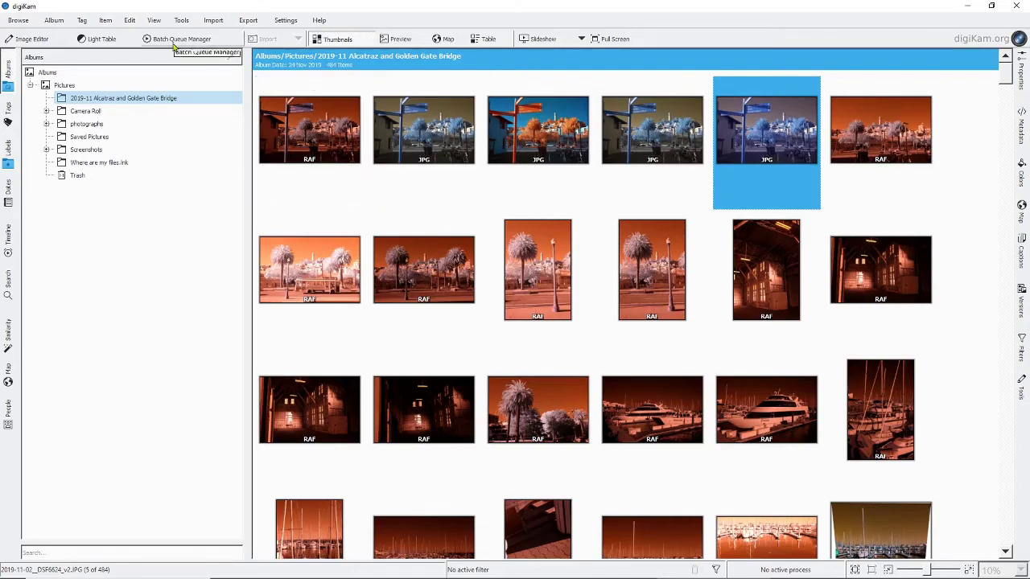
mouse_move(553, 309)
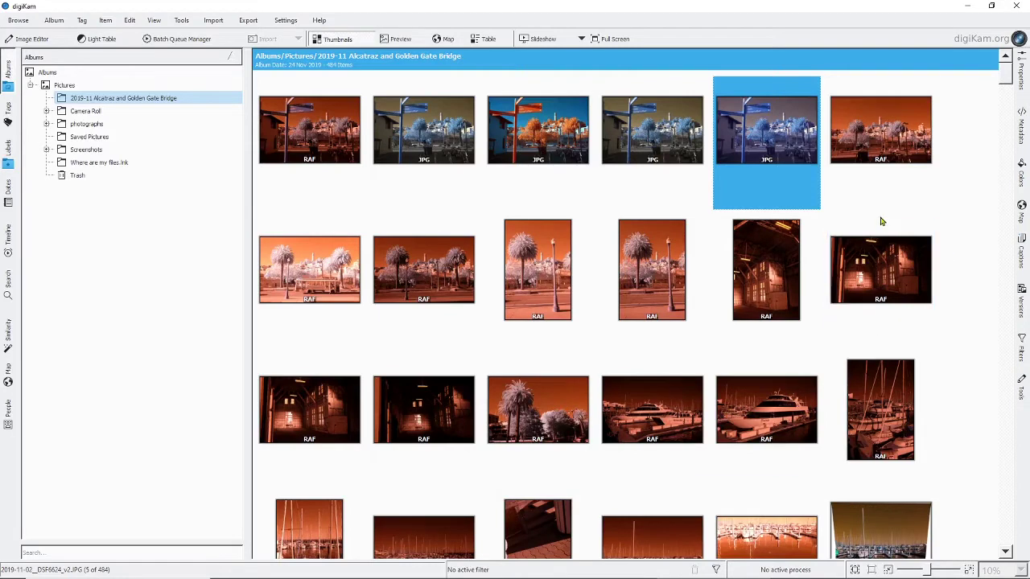
left_click(537, 274)
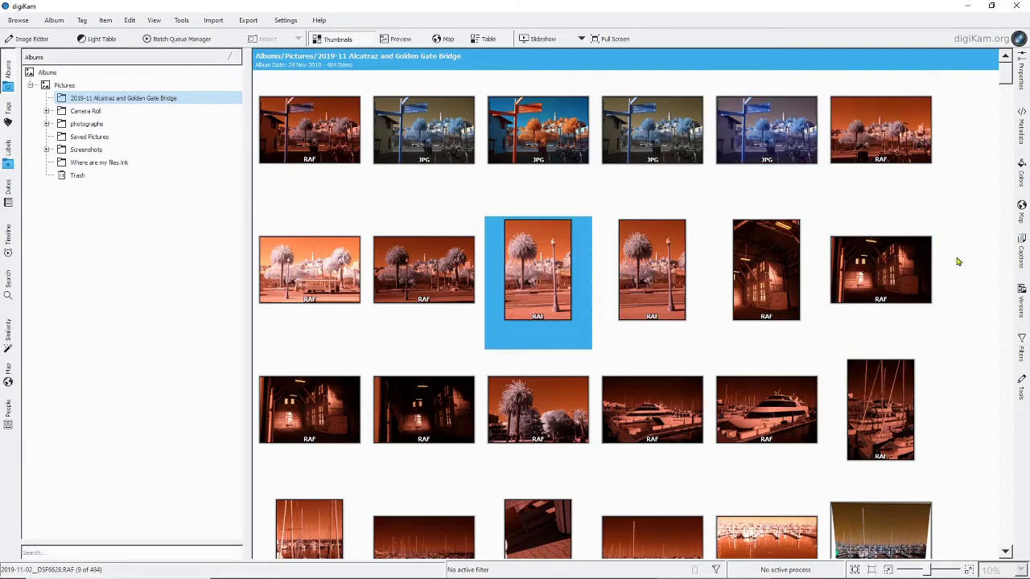
scroll(1002, 91, "down", 3)
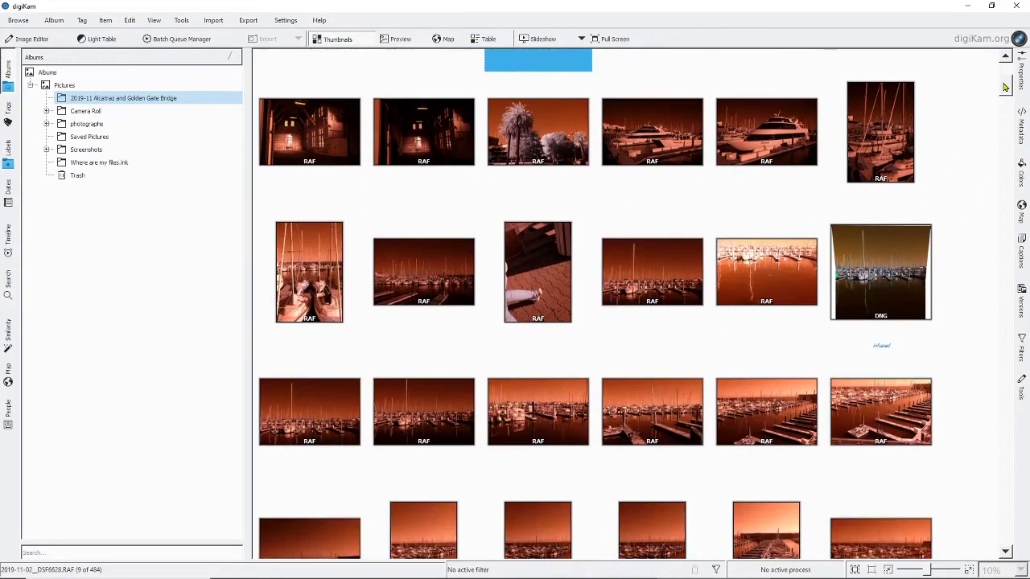
scroll(1003, 91, "down", 2)
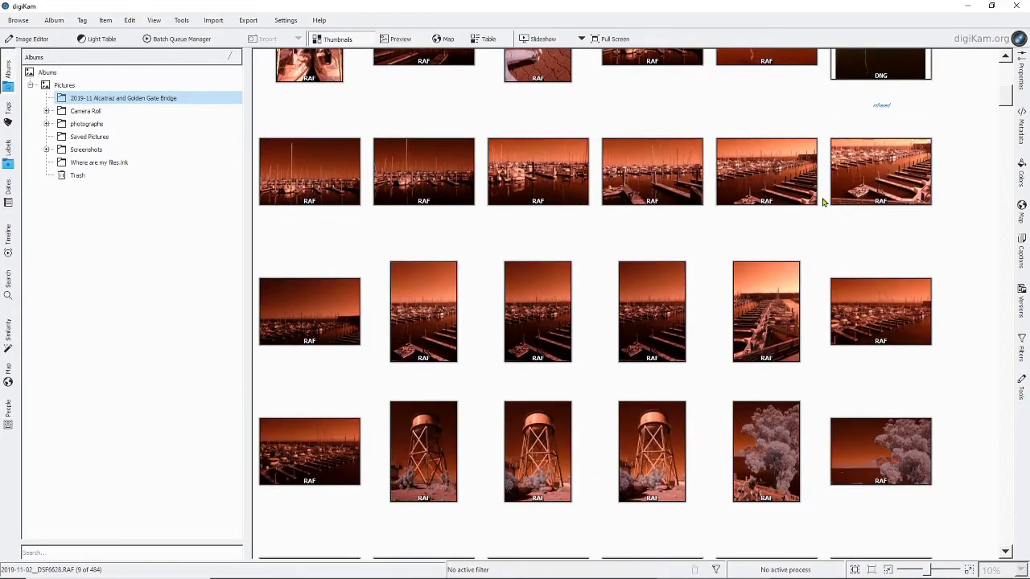
left_click(776, 193, "ctrl")
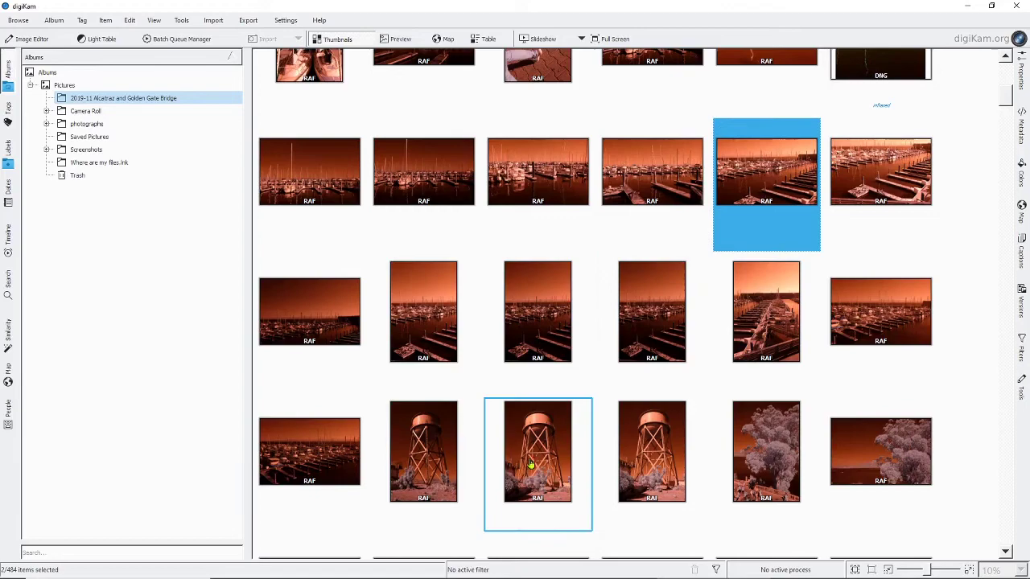
left_click(527, 465, "ctrl")
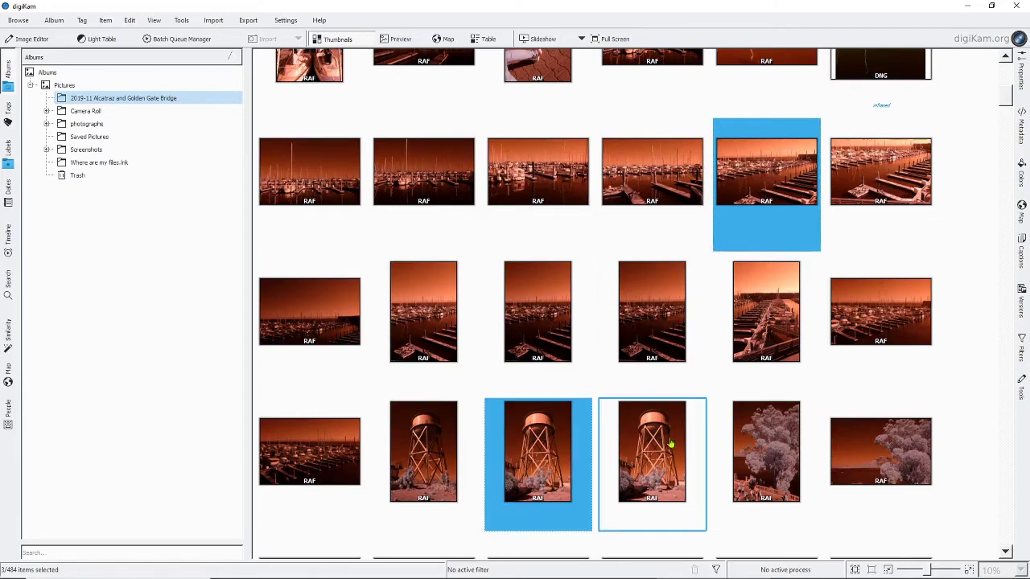
left_click(183, 41)
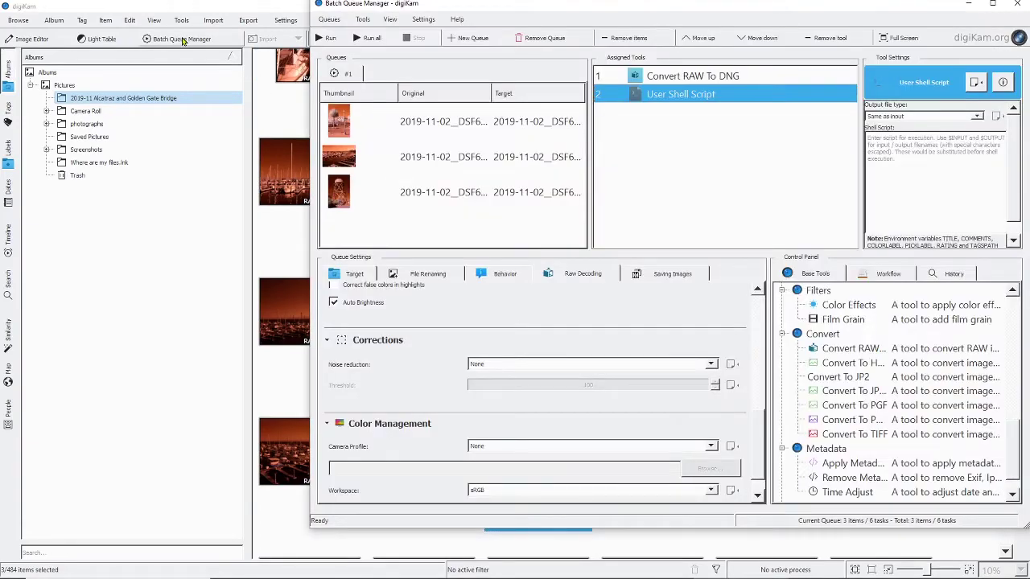
Maximize Batch Queue Manager and review the Target, File Renaming and Behavior tabs.
left_click(968, 9)
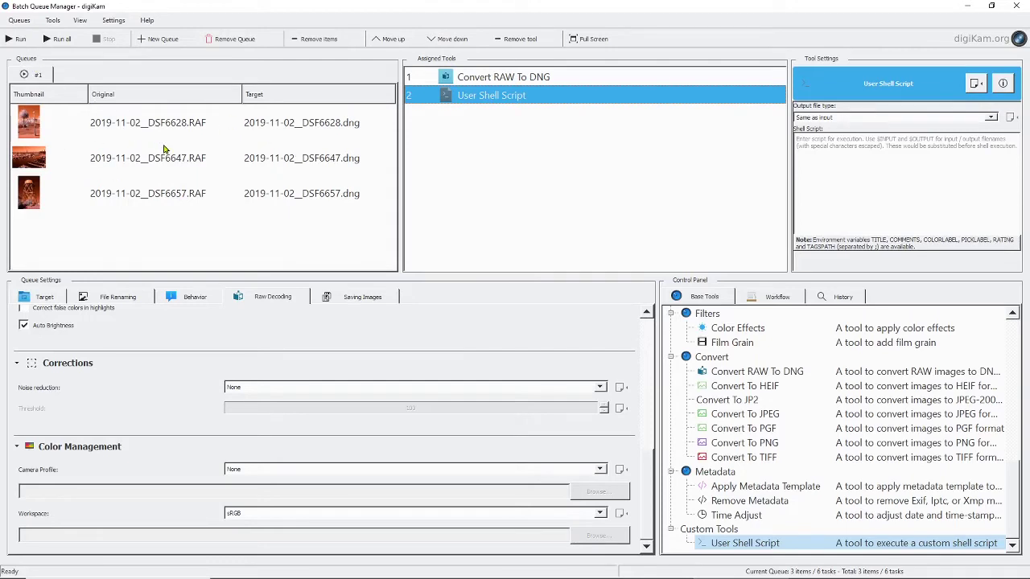
left_click(41, 299)
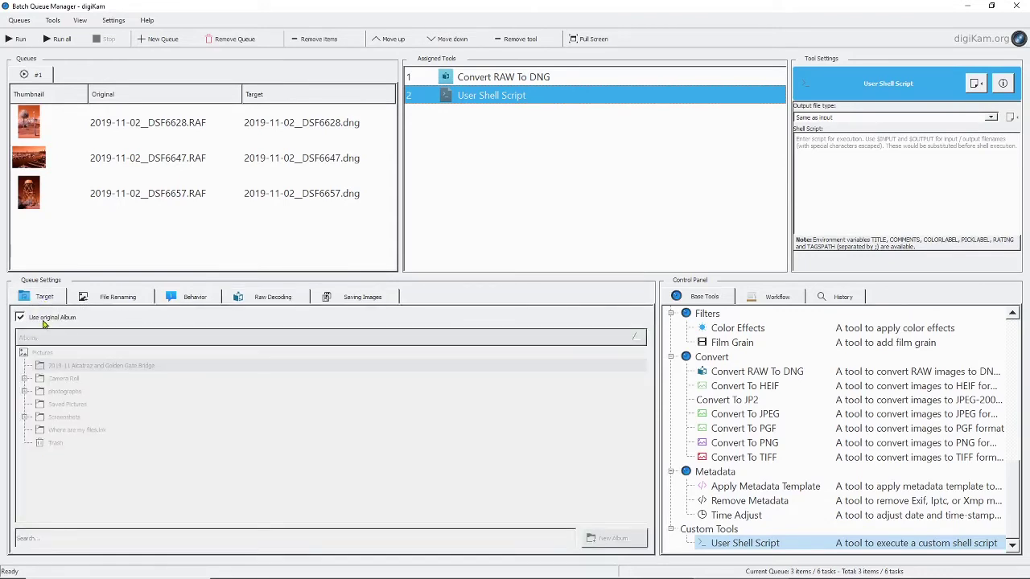
left_click(108, 297)
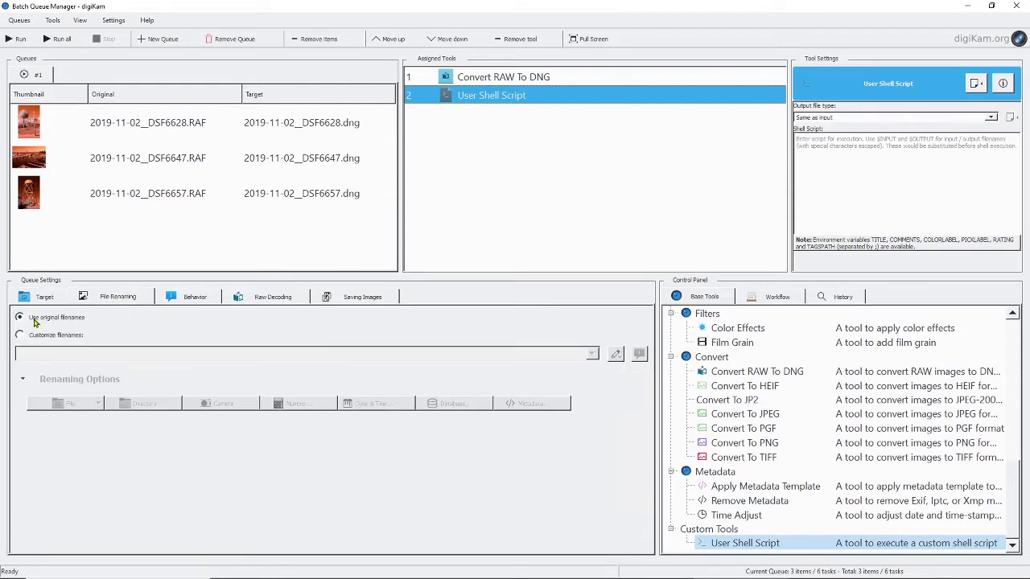
left_click(184, 297)
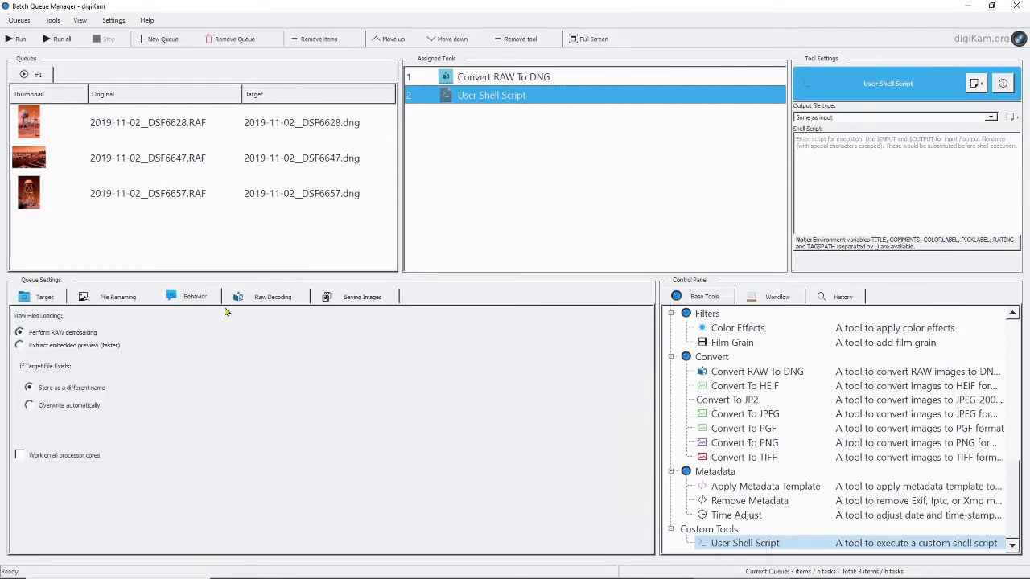
In Raw Decoding keep White Balance Method on Automatic, then review the Saving Images tab.
left_click(261, 299)
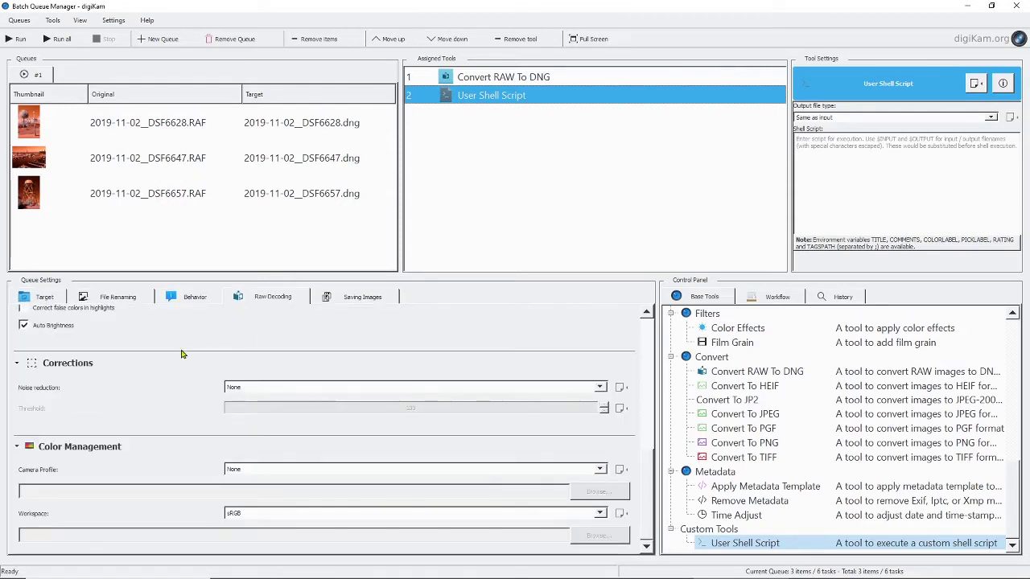
scroll(187, 356, "up", 1)
scroll(187, 356, "up", 1)
scroll(187, 356, "down", 2)
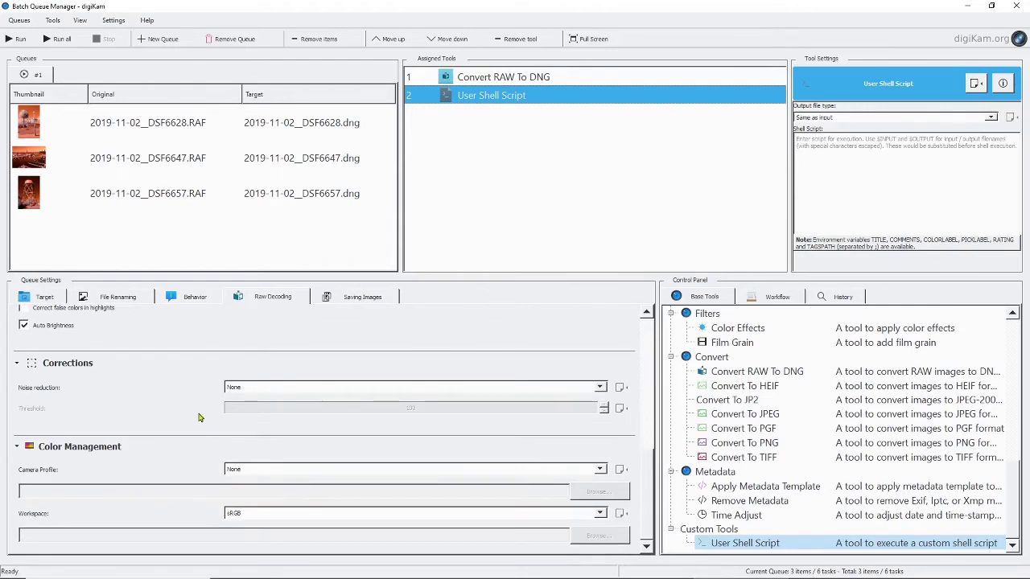
scroll(198, 417, "up", 4)
scroll(198, 416, "up", 5)
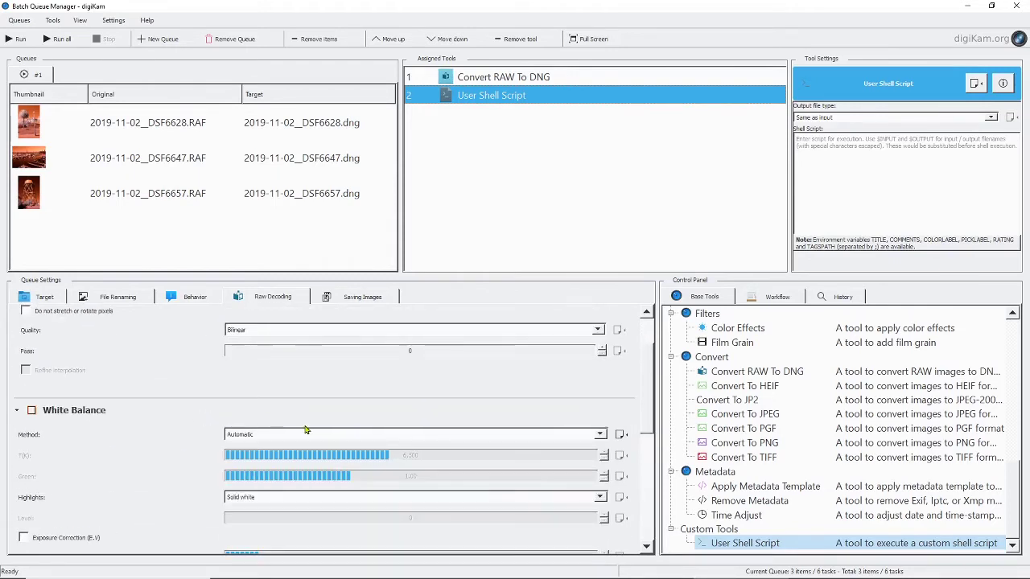
left_click(265, 435)
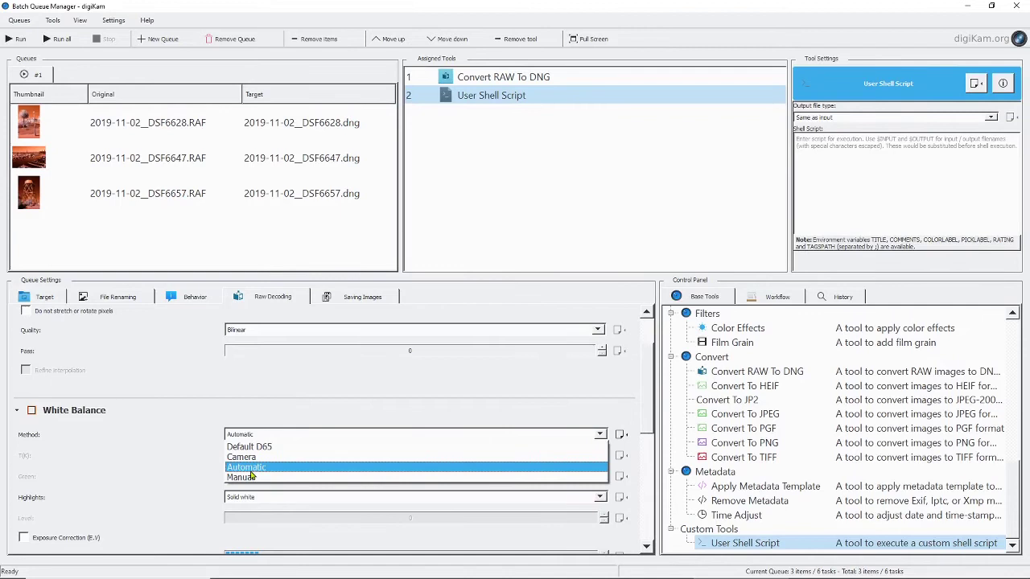
left_click(277, 448)
left_click(345, 299)
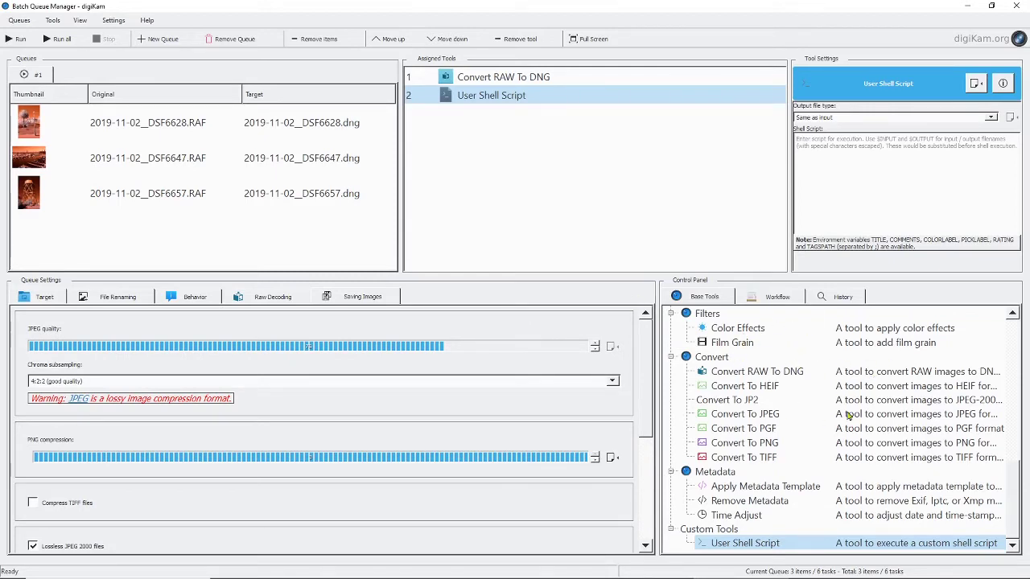
scroll(1014, 336, "up", 10)
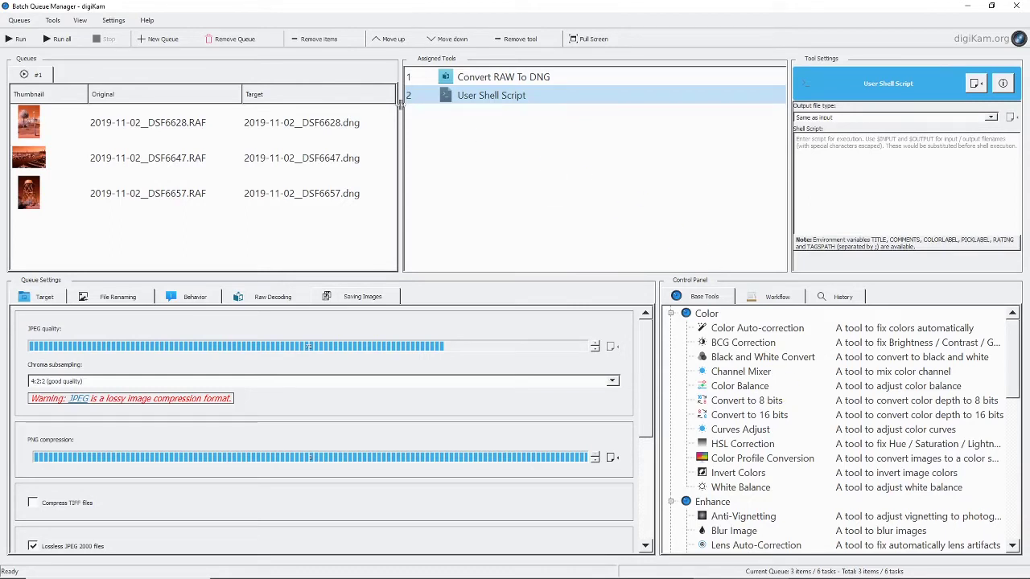
Remove all previously assigned tools and add Channel Mixer as the queue's only tool.
right_click(535, 157)
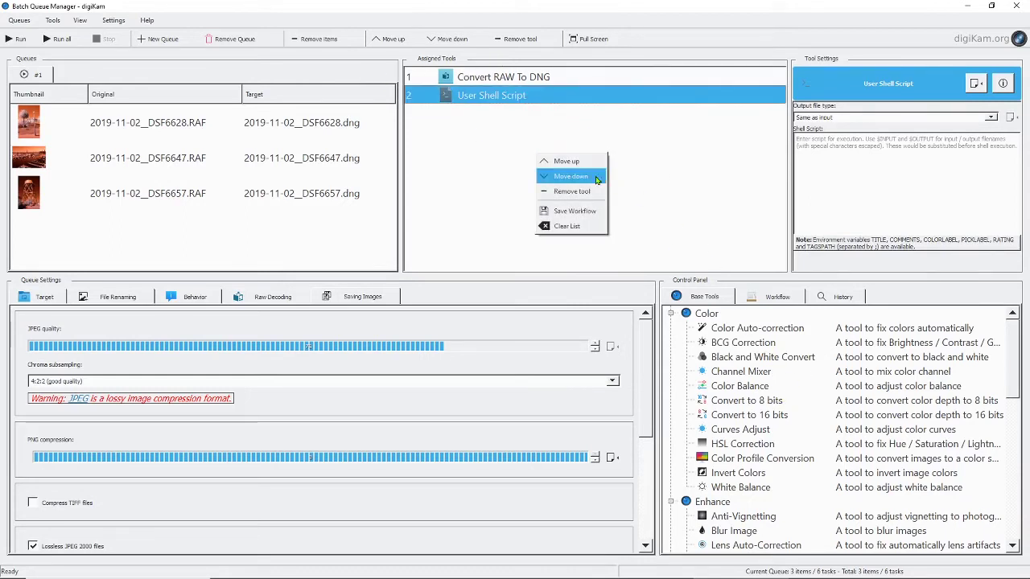
left_click(564, 226)
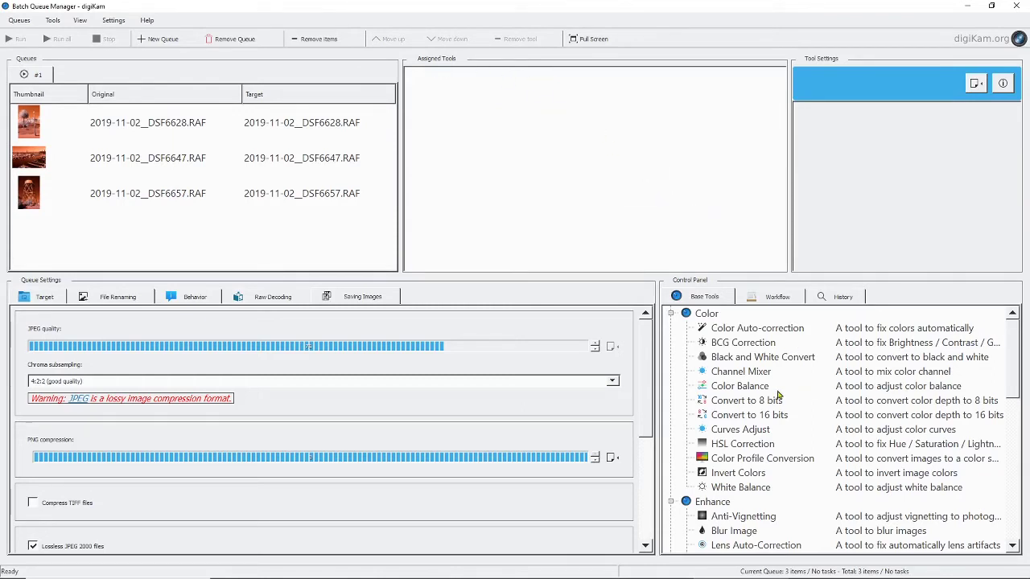
left_click(748, 375)
double_click(733, 375)
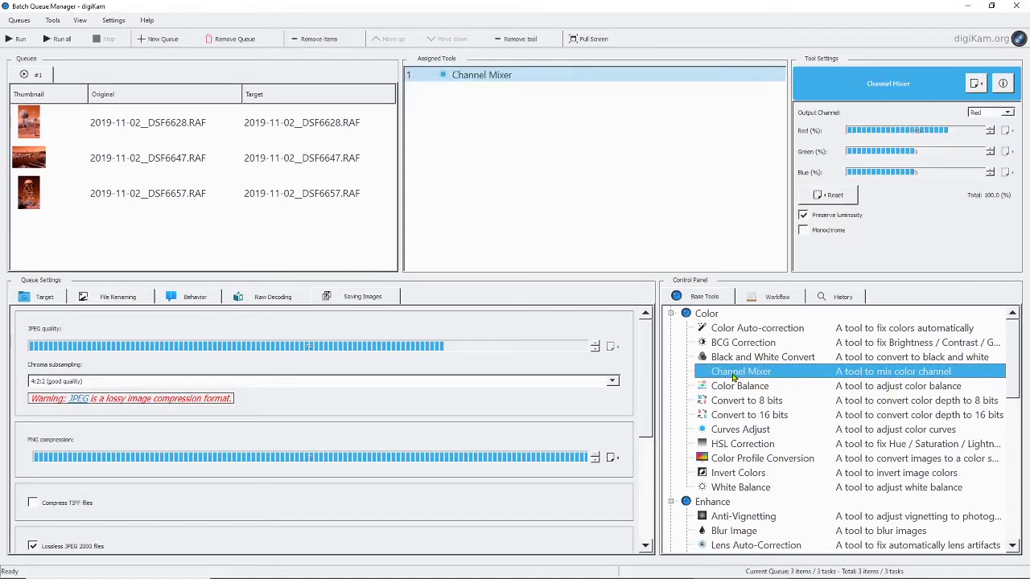
left_click(259, 299)
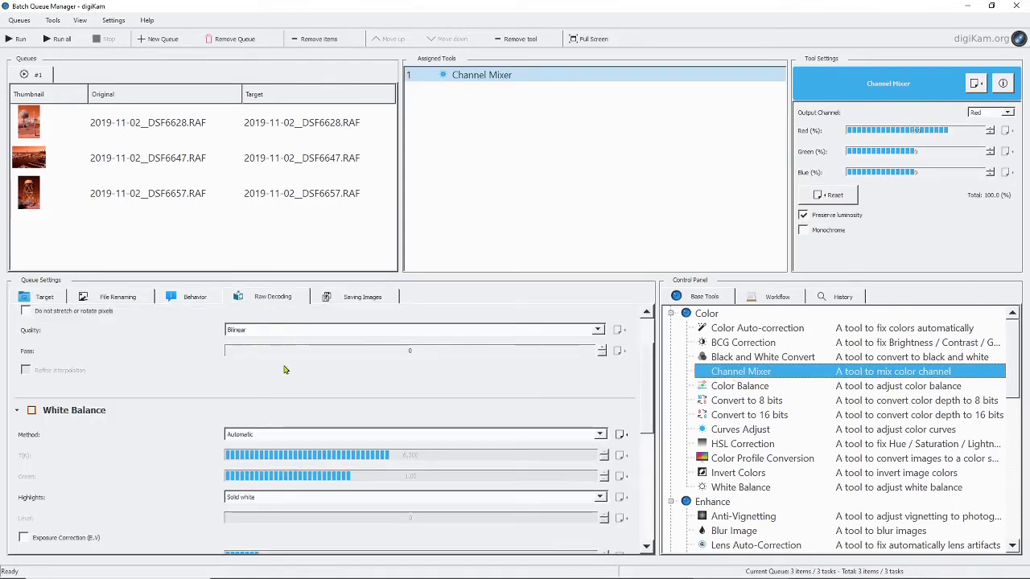
For the Red output channel, lower red's contribution and raise blue's to swap them.
left_click(915, 133)
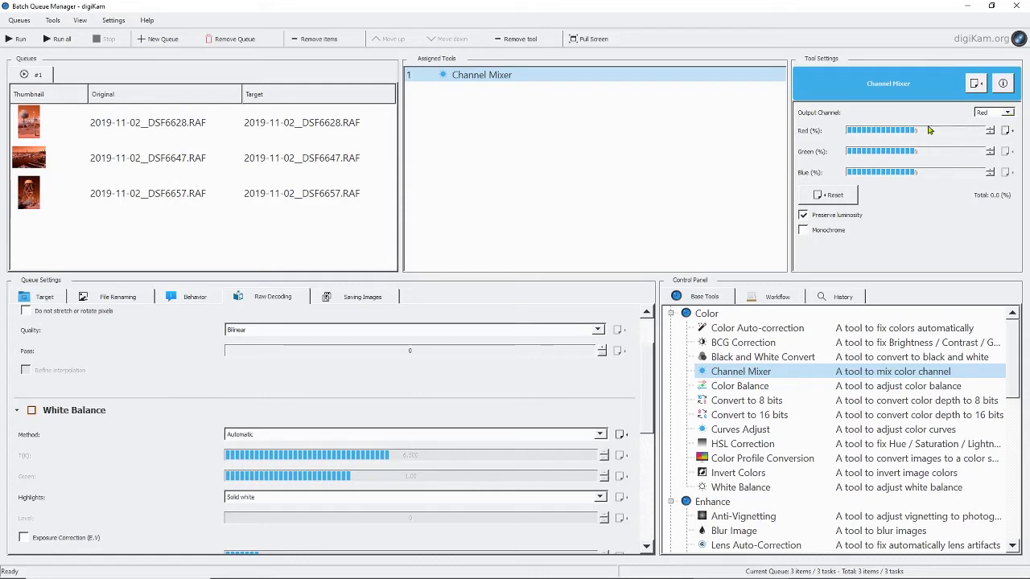
left_click(954, 172)
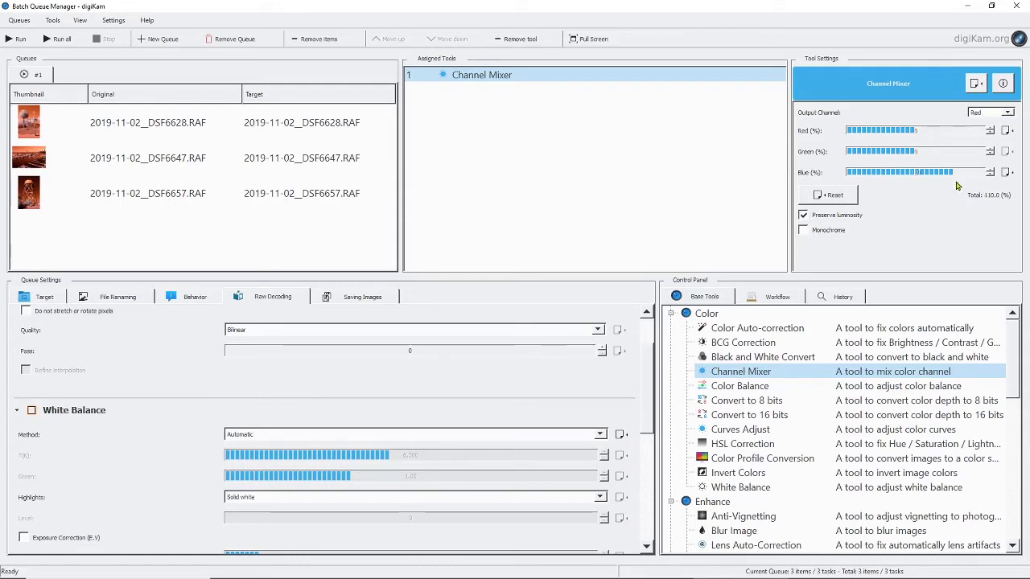
left_click(992, 176)
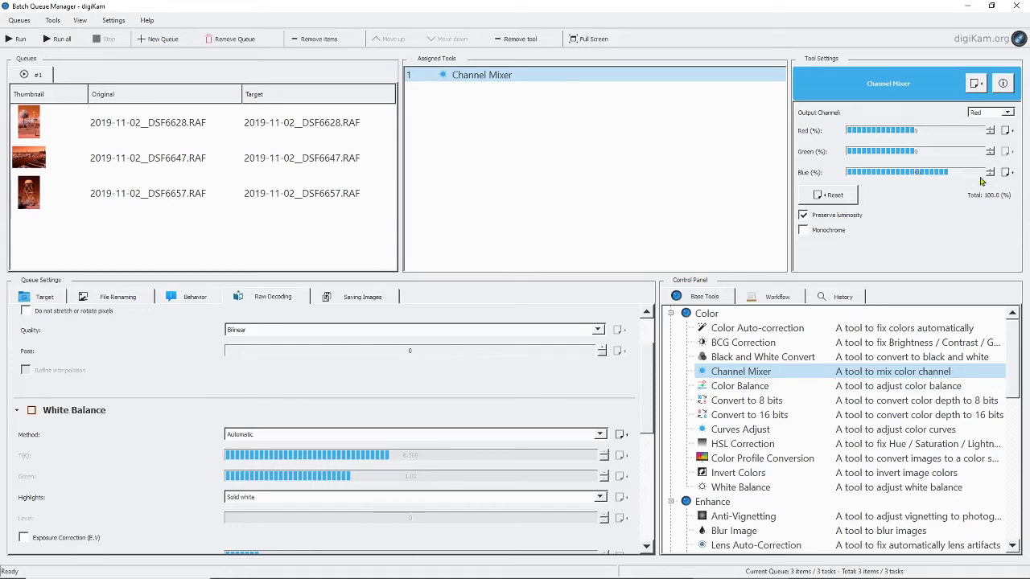
Switch the Channel Mixer's output channel to Blue, rechecking Red along the way.
left_click(1006, 119)
left_click(991, 136)
left_click(1007, 113)
left_click(988, 137)
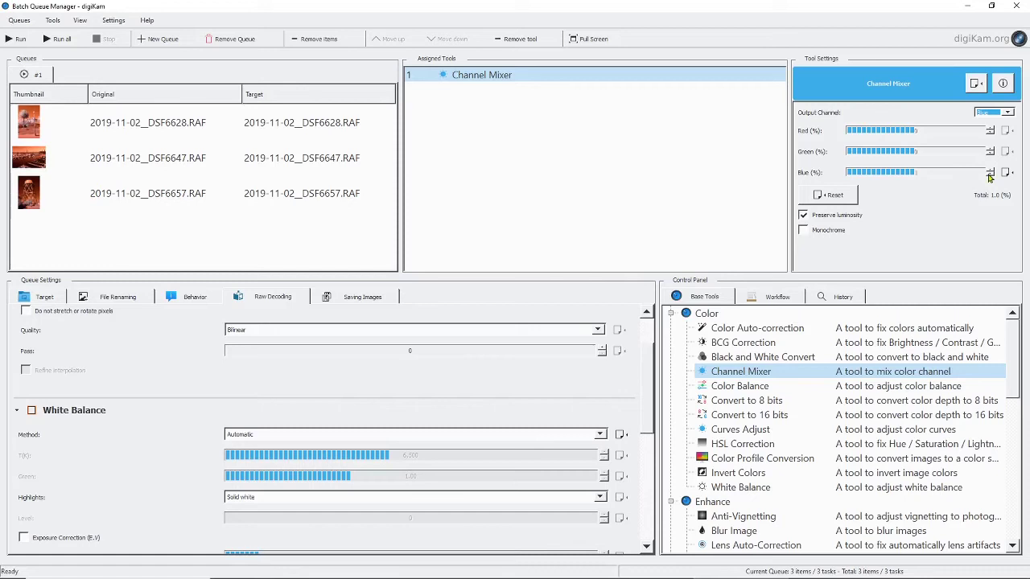
left_click(1008, 113)
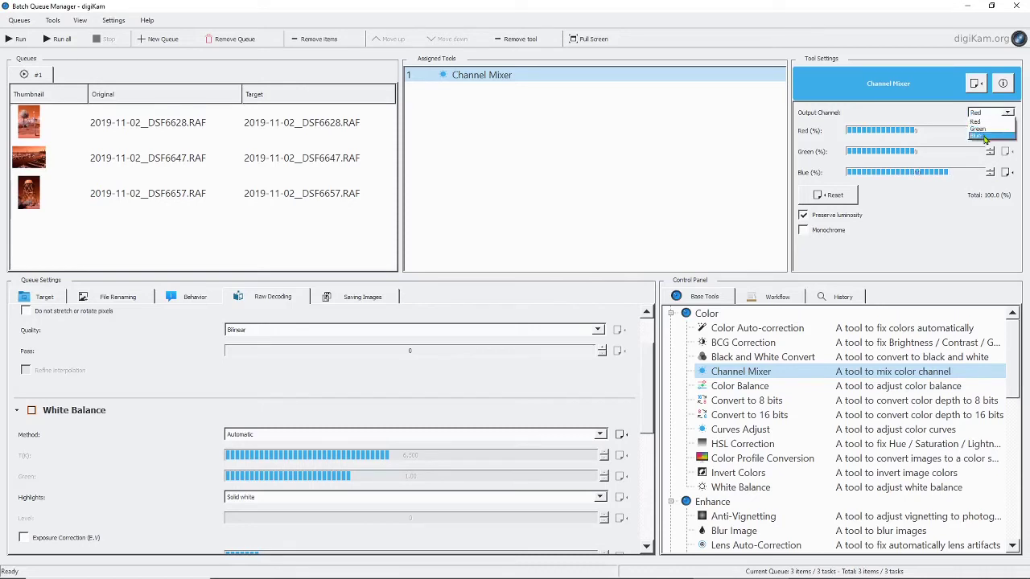
left_click(983, 141)
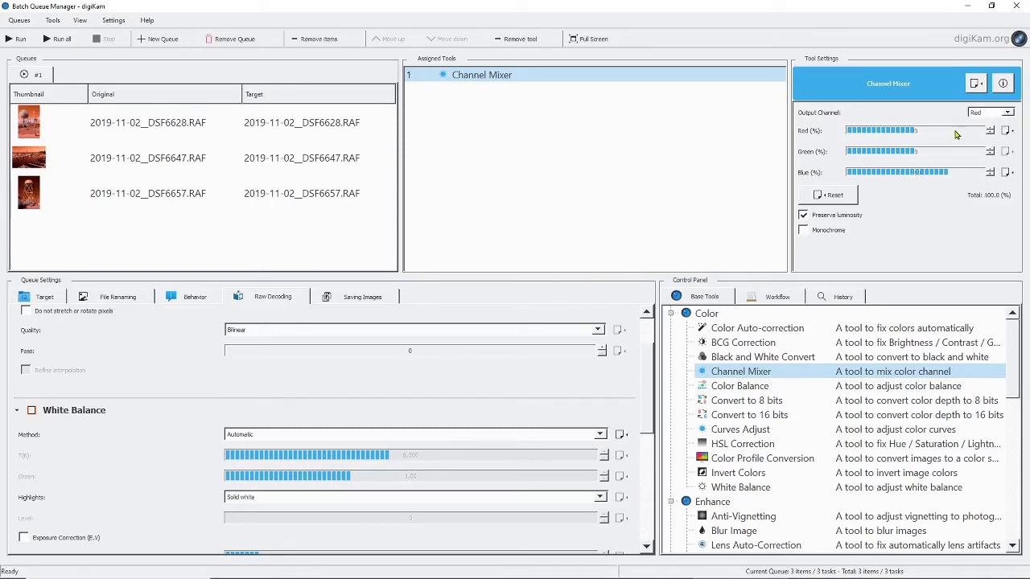
left_click(990, 113)
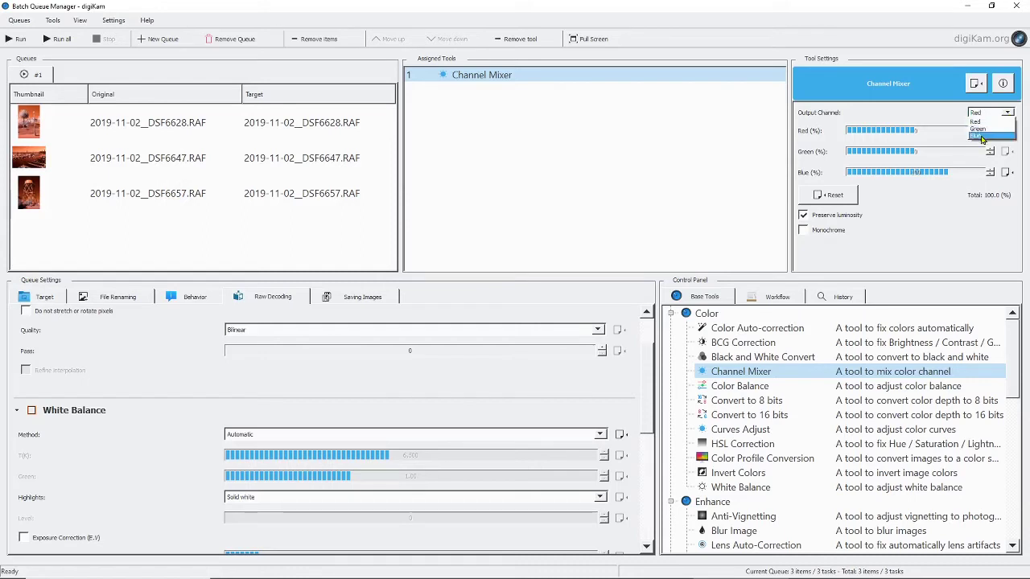
left_click(985, 138)
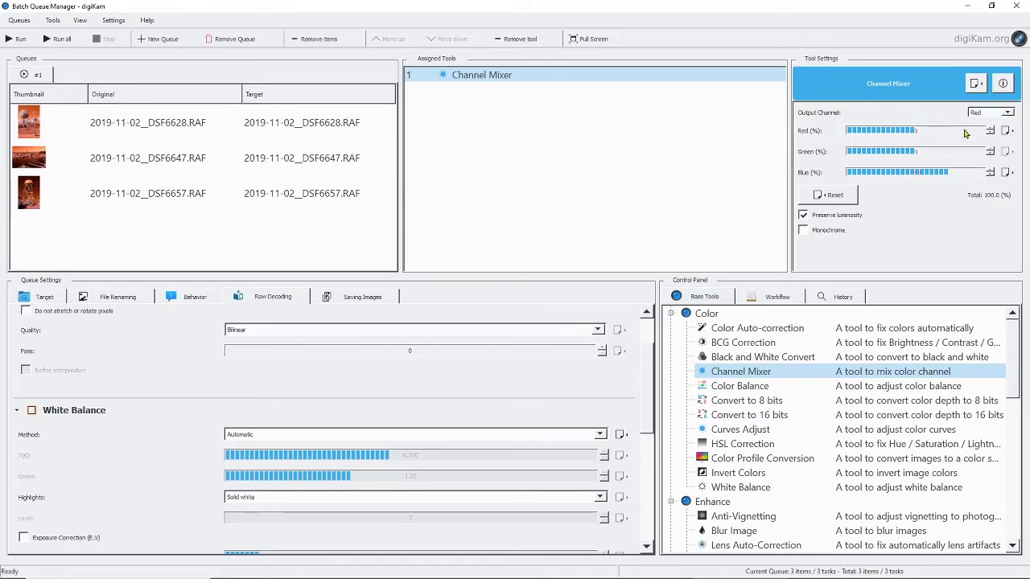
left_click(991, 113)
left_click(987, 138)
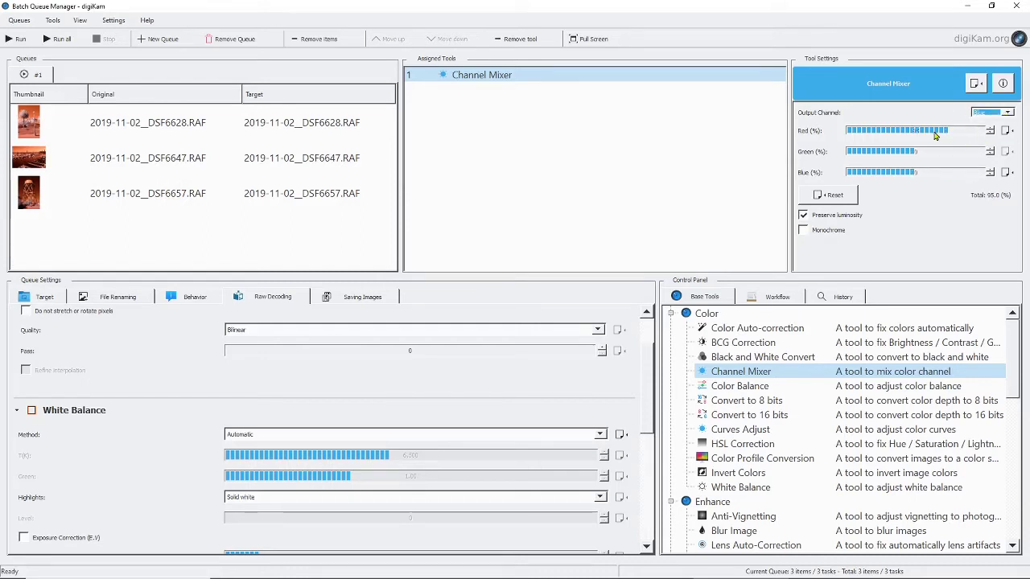
scroll(998, 114, "up", 2)
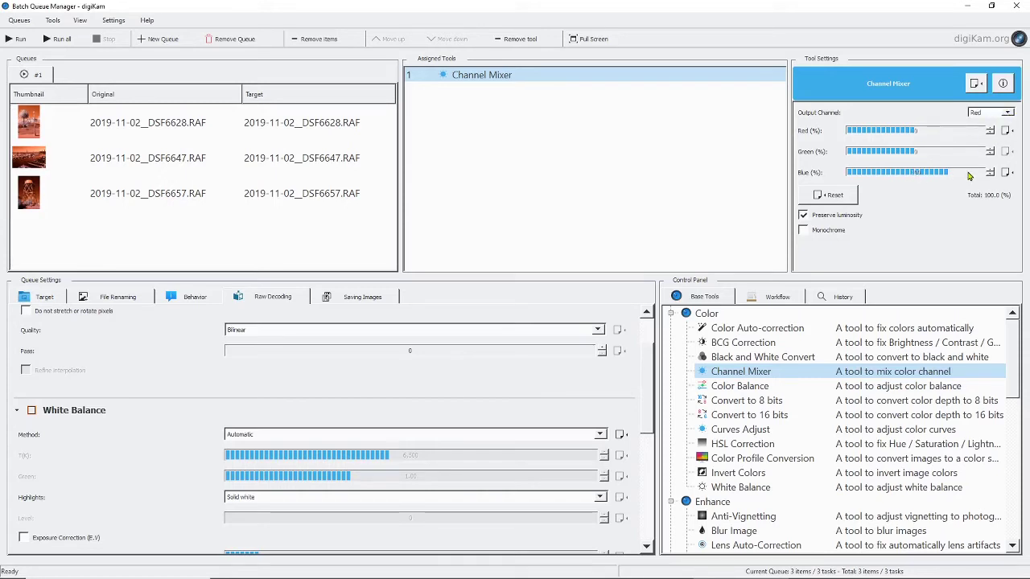
left_click(1002, 114)
left_click(991, 138)
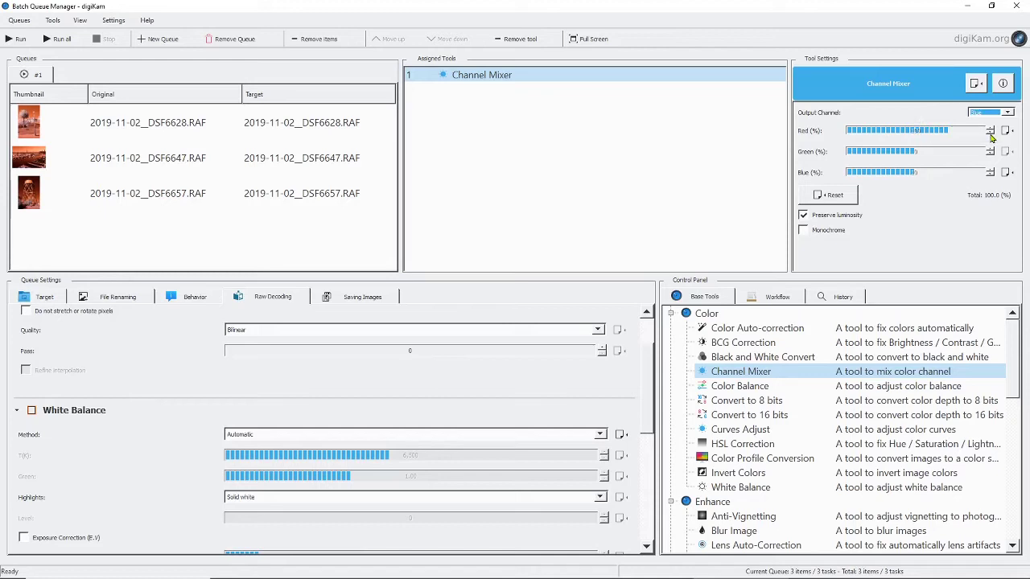
left_click(670, 80)
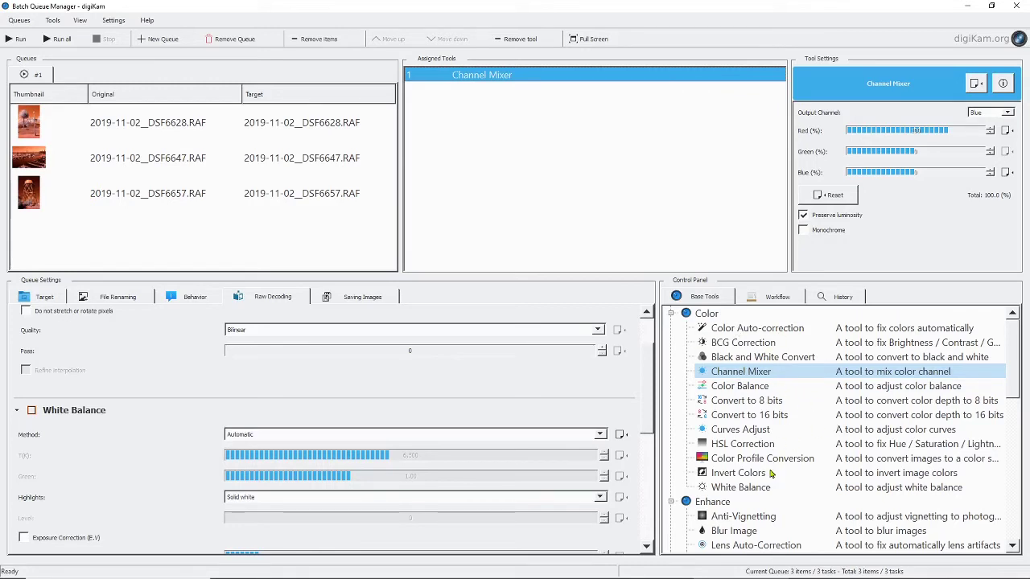
Scroll Base Tools to the Convert group and add Convert To TIFF after Channel Mixer.
left_click_drag(1010, 330, 953, 487)
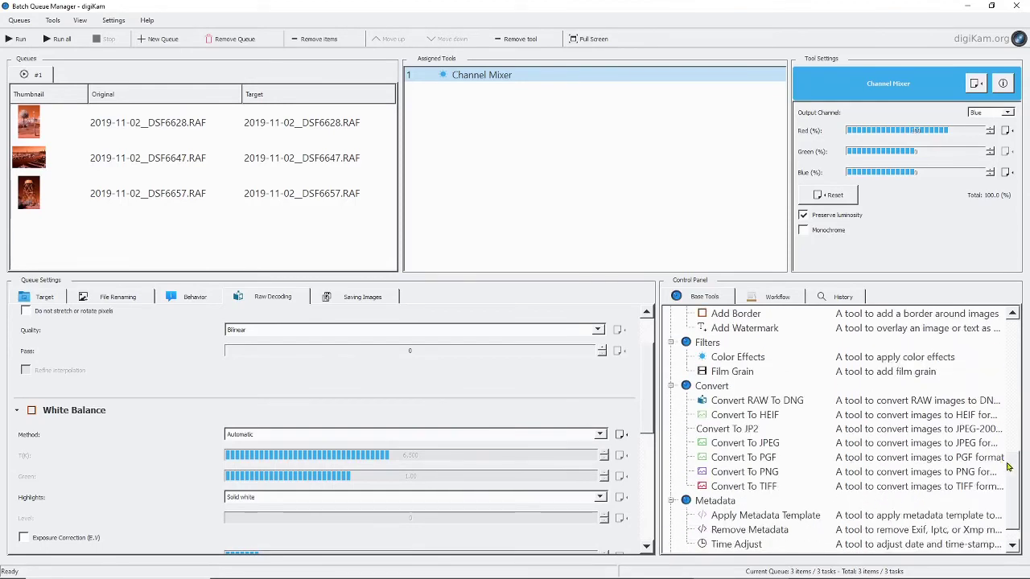
scroll(1005, 468, "down", 1)
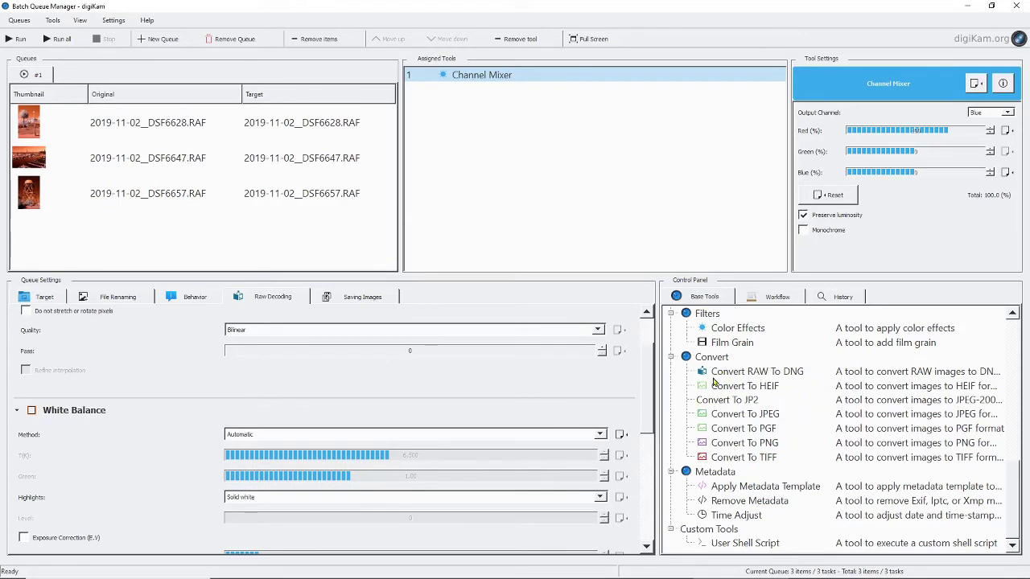
left_click(741, 375)
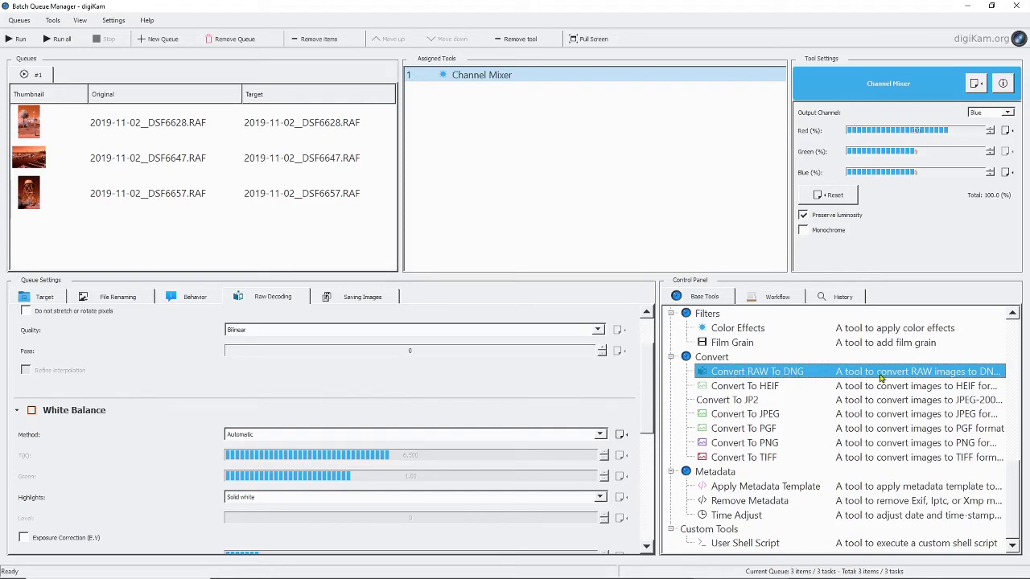
left_click(734, 459)
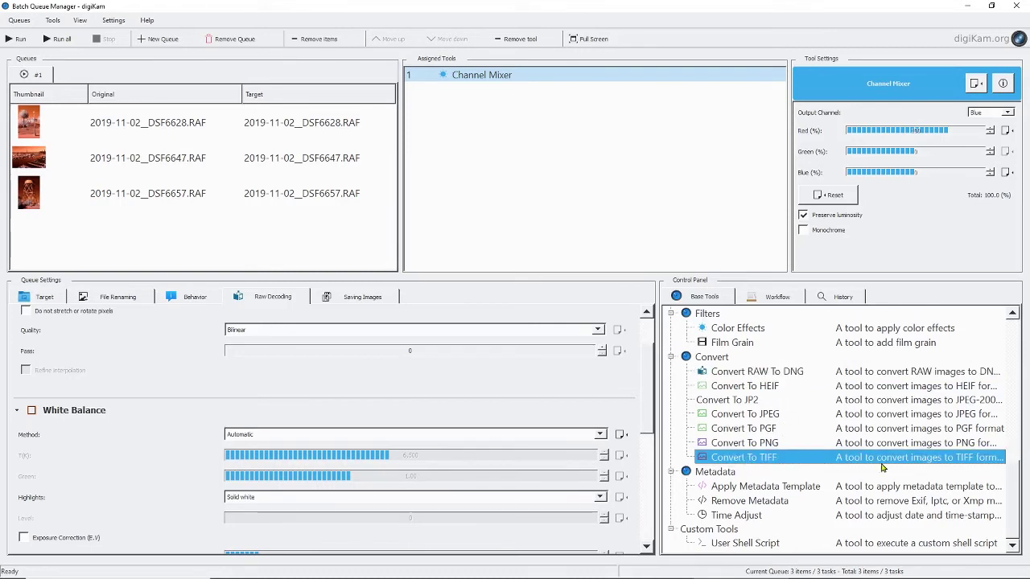
double_click(746, 460)
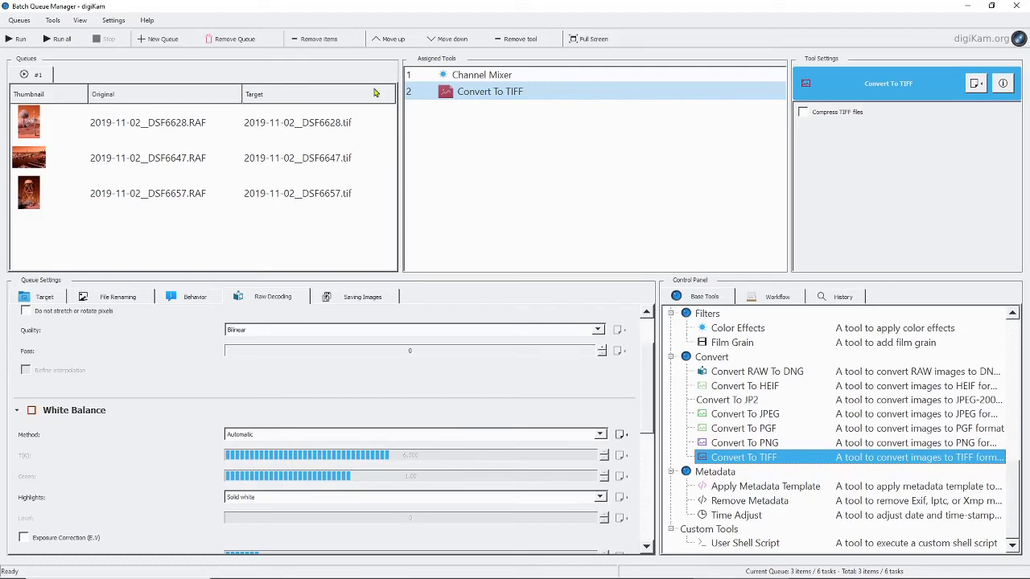
Run the queue on all three photos, then close Batch Queue Manager once finished.
left_click(20, 39)
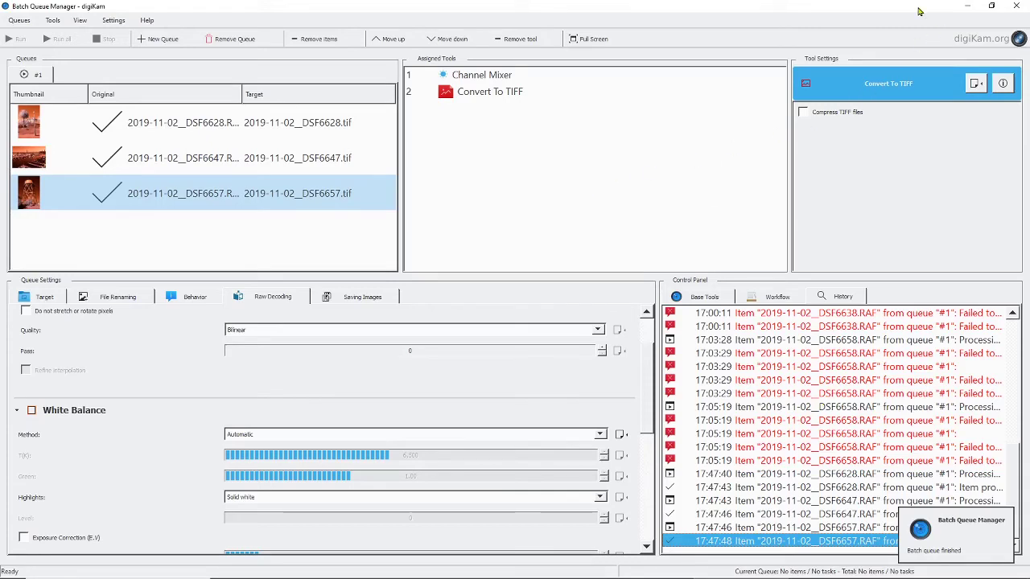
left_click(1015, 9)
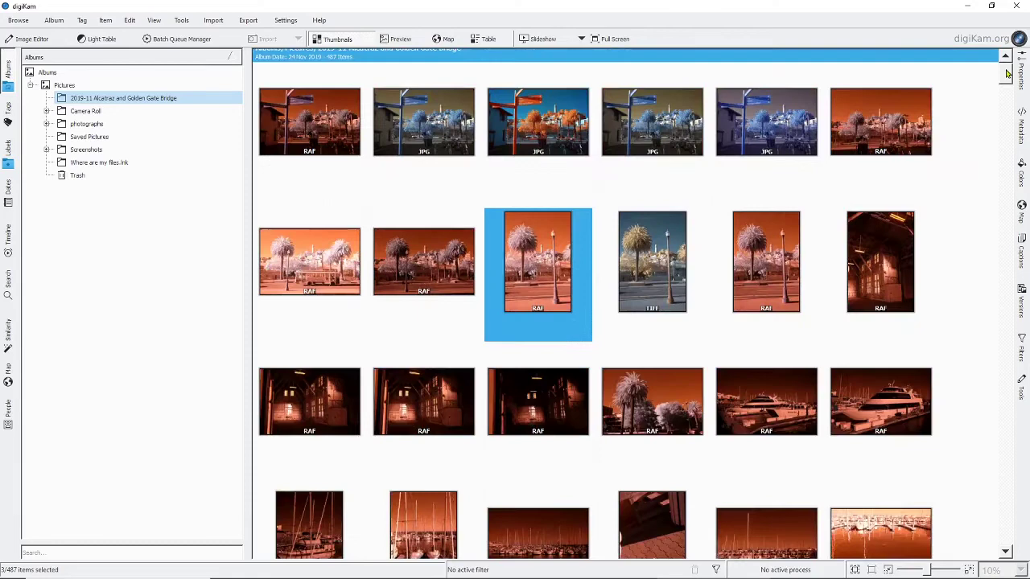
left_click(1005, 74)
left_click(971, 266)
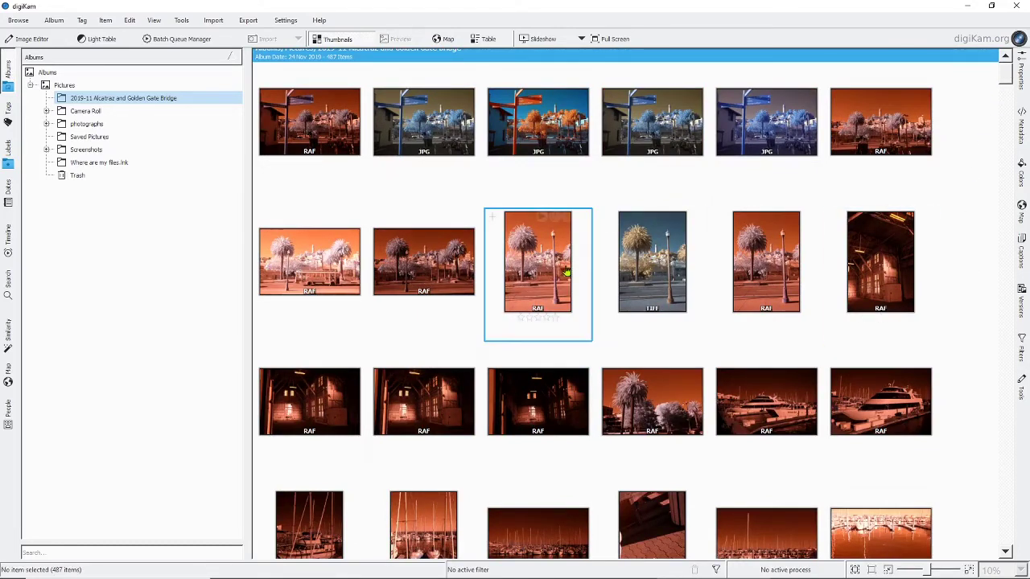
left_click(655, 261)
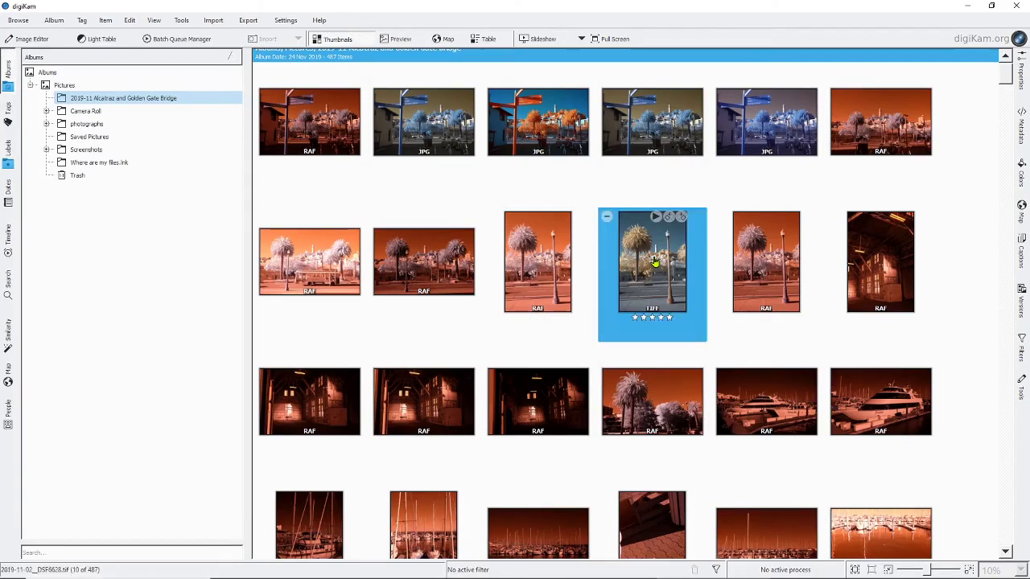
double_click(656, 261)
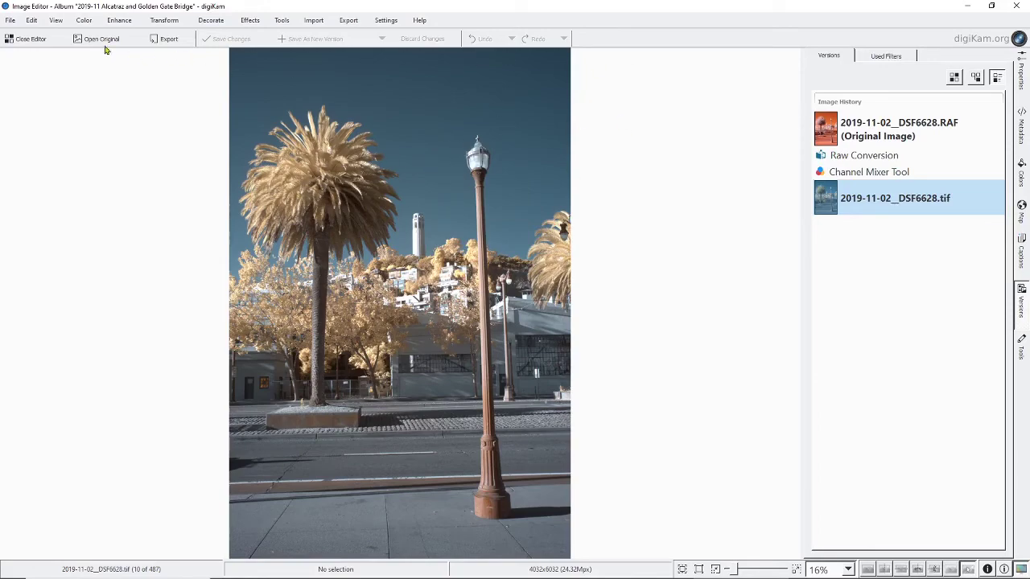
left_click(27, 38)
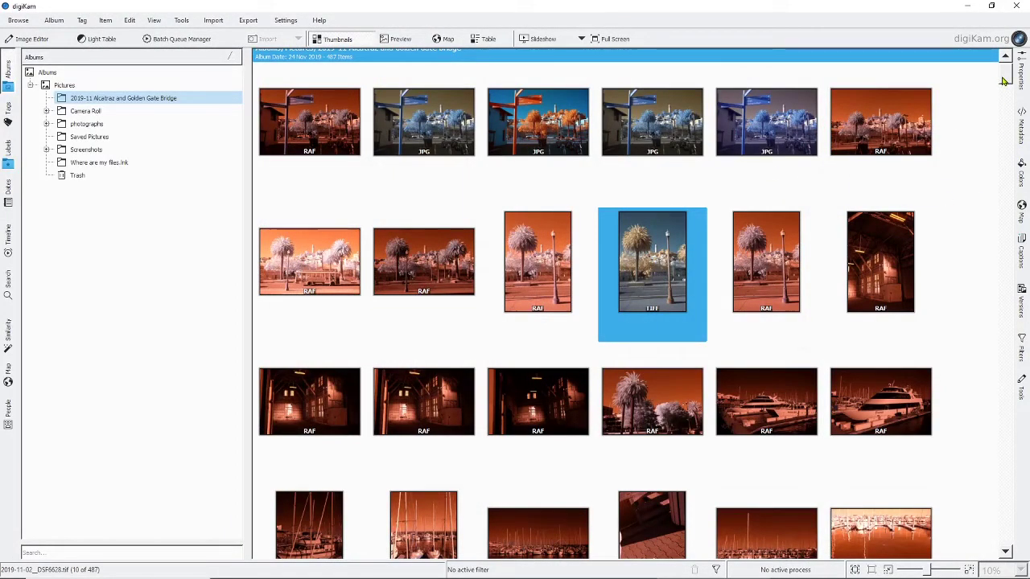
left_click_drag(1004, 80, 1004, 102)
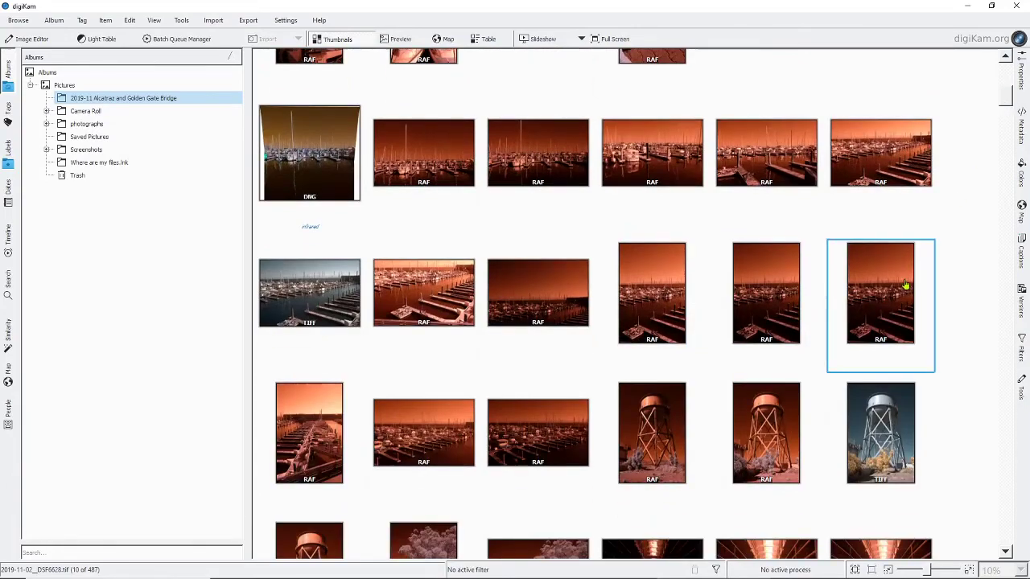
double_click(311, 300)
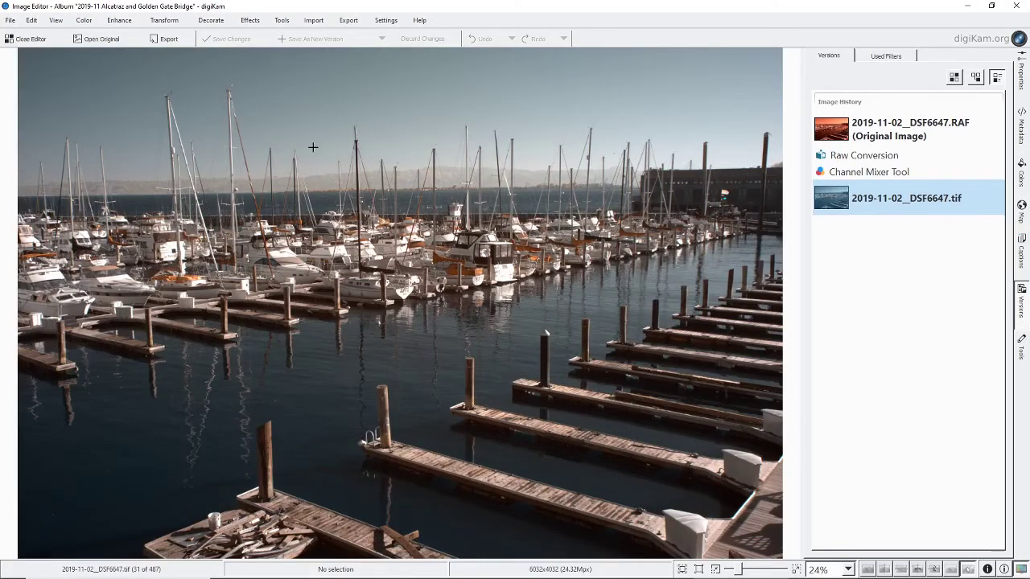
left_click(26, 39)
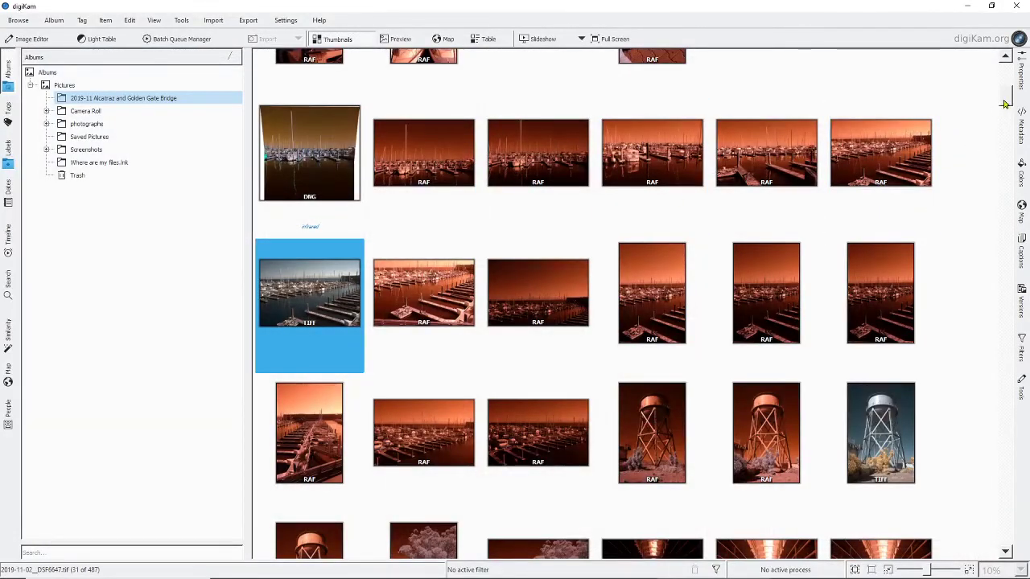
key("F4")
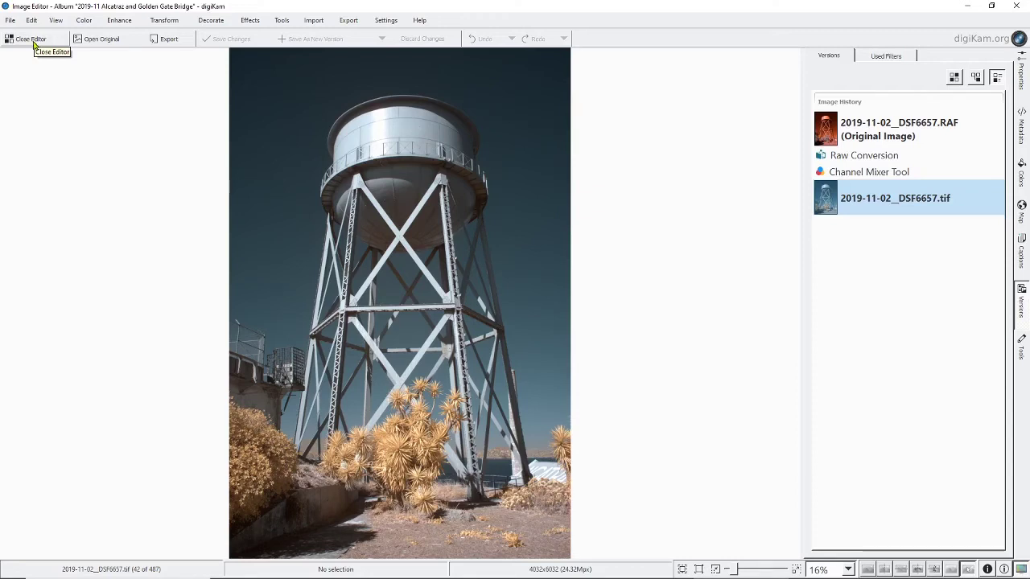
left_click(35, 46)
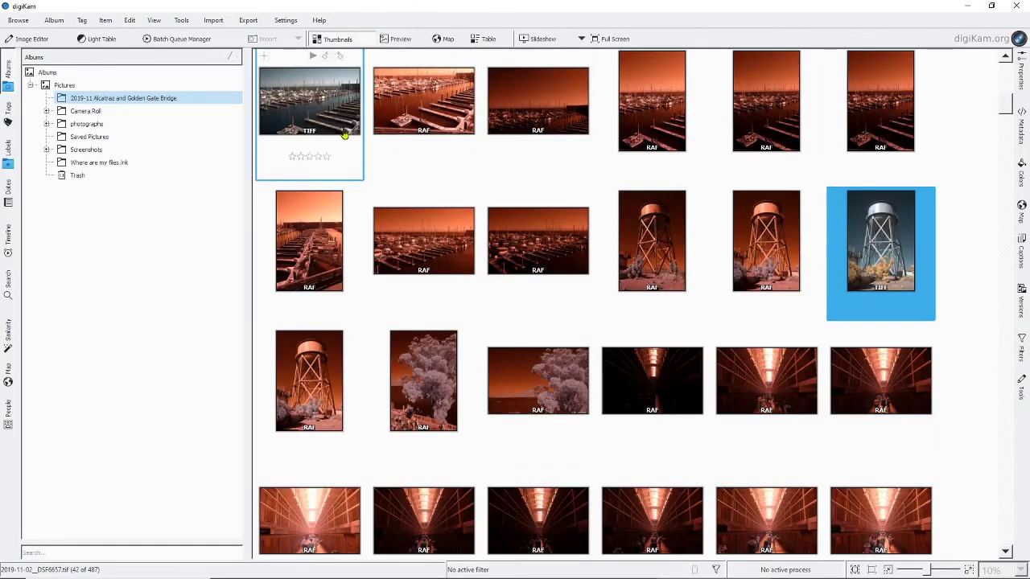
Uncheck Use original Album in the second queue's Target settings and close Batch Queue Manager.
left_click(201, 38)
left_click(40, 298)
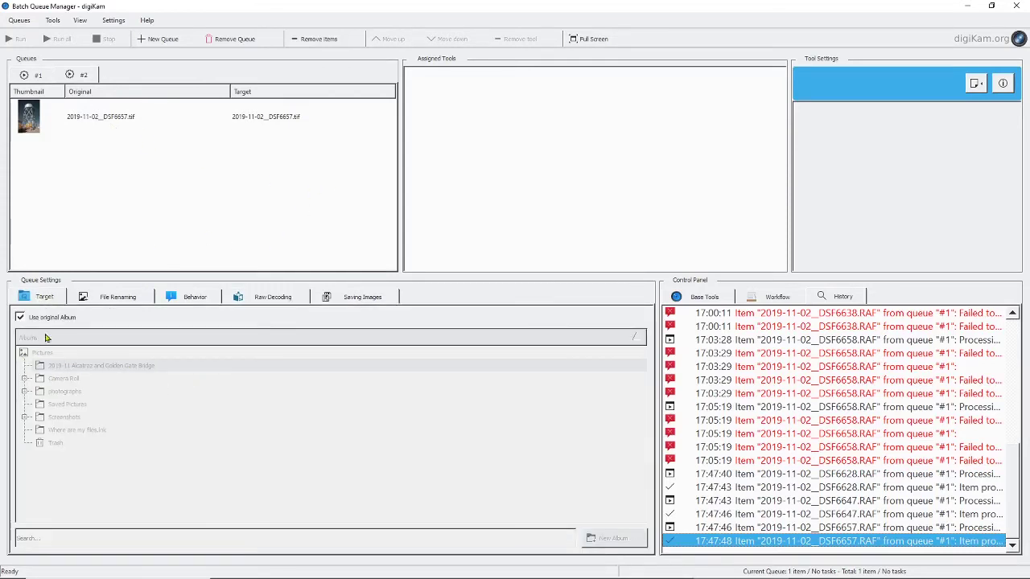
left_click(20, 317)
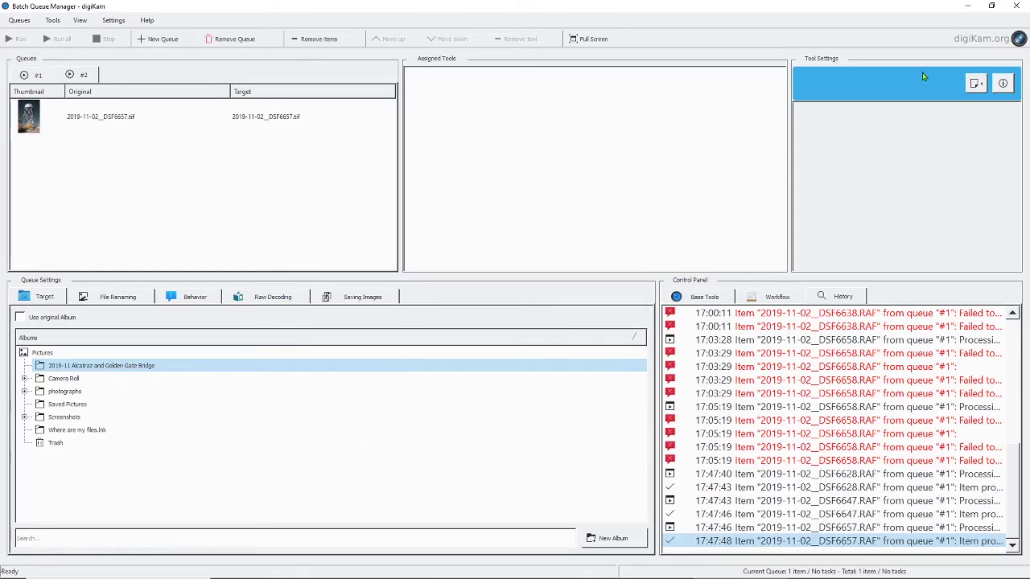
left_click(1012, 9)
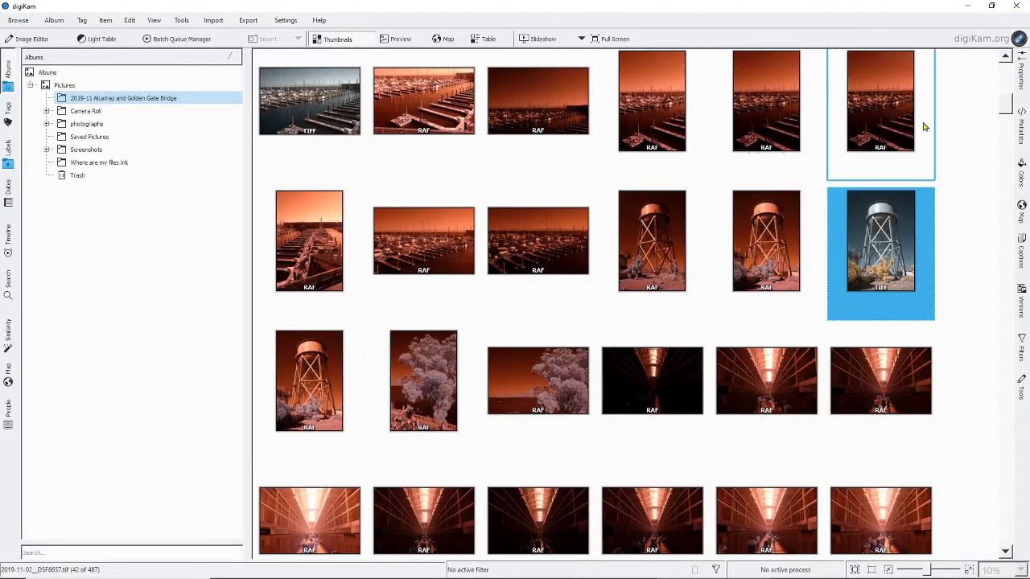
scroll(1006, 72, "up", 10)
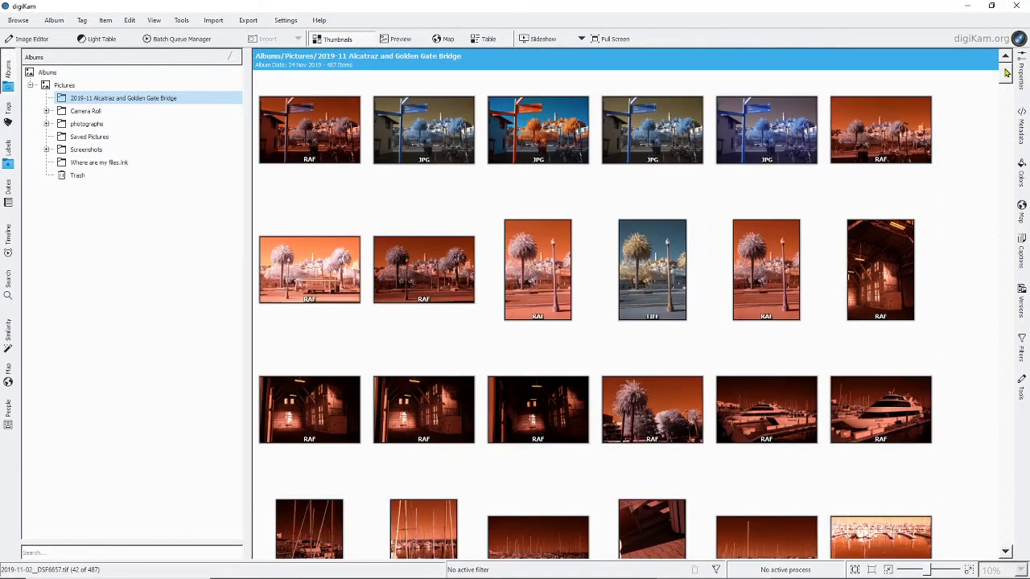